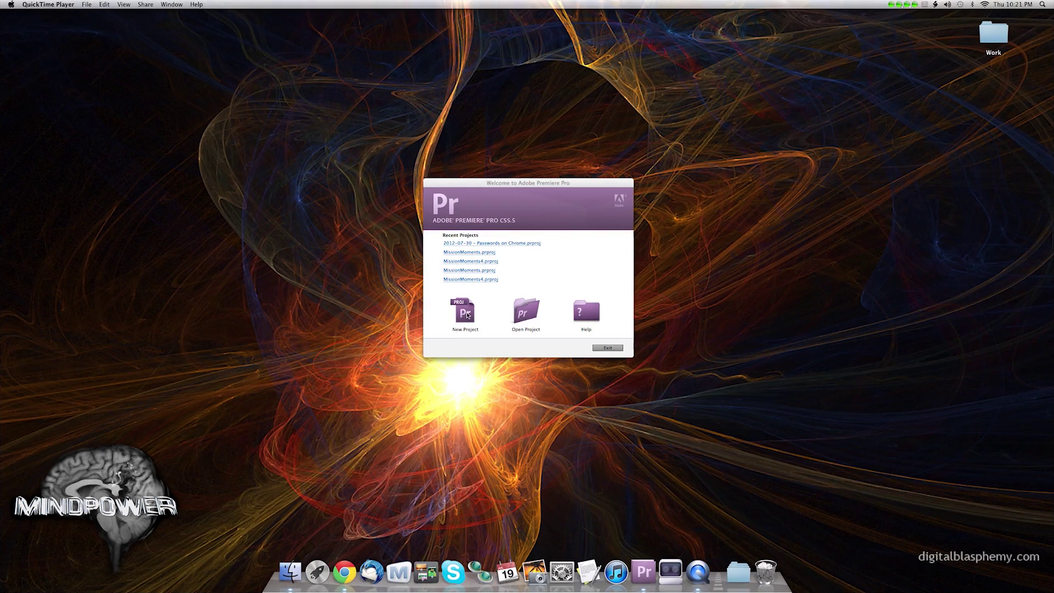
Start a new project and set its location to the Pluraleyes folder inside MindPower.
click(467, 315)
click(468, 315)
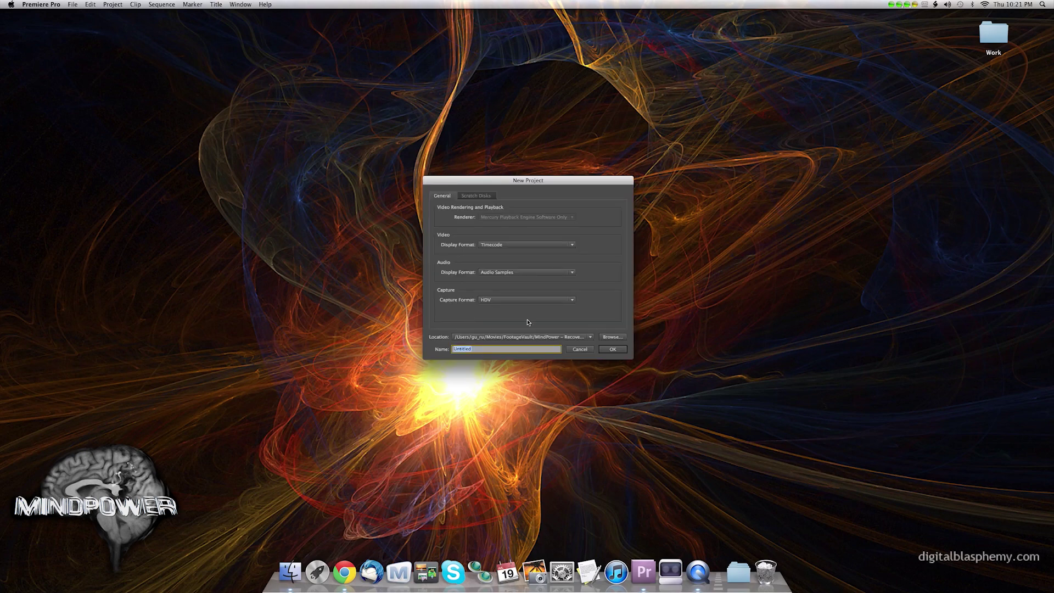
click(618, 338)
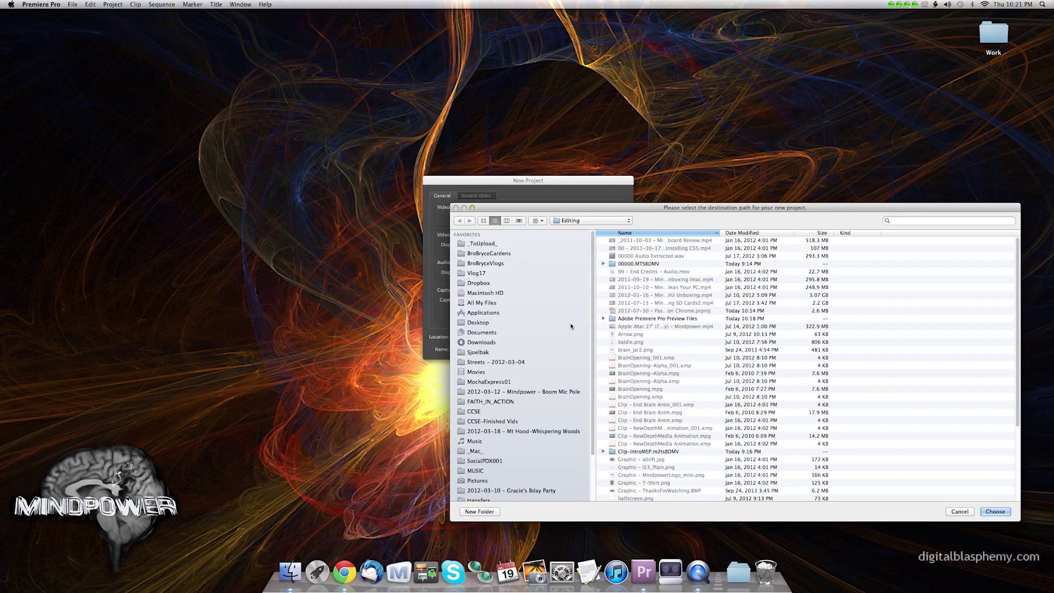
scroll(646, 309, down, 8)
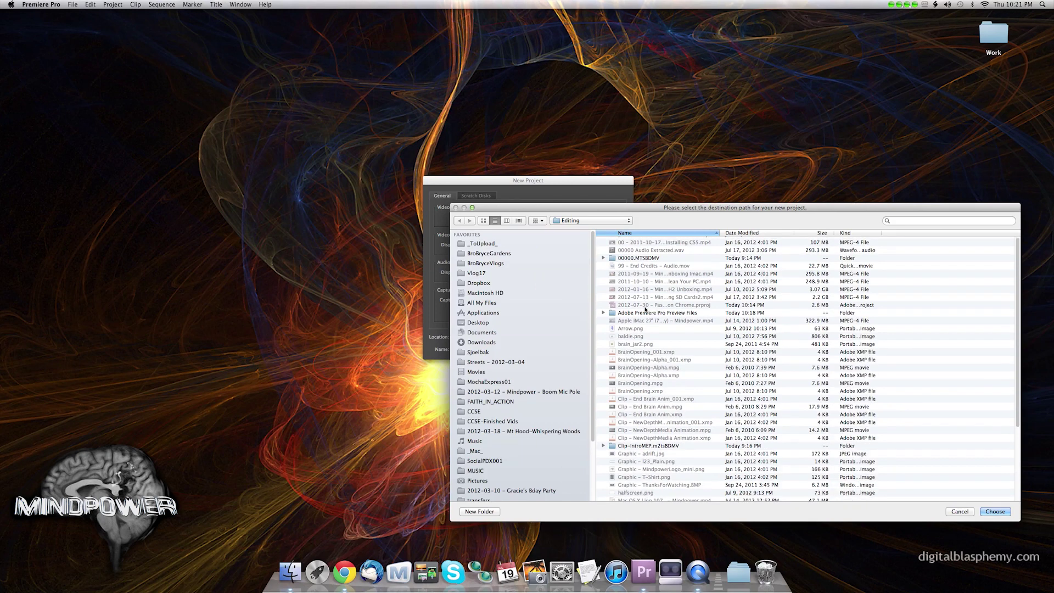
scroll(645, 310, up, 8)
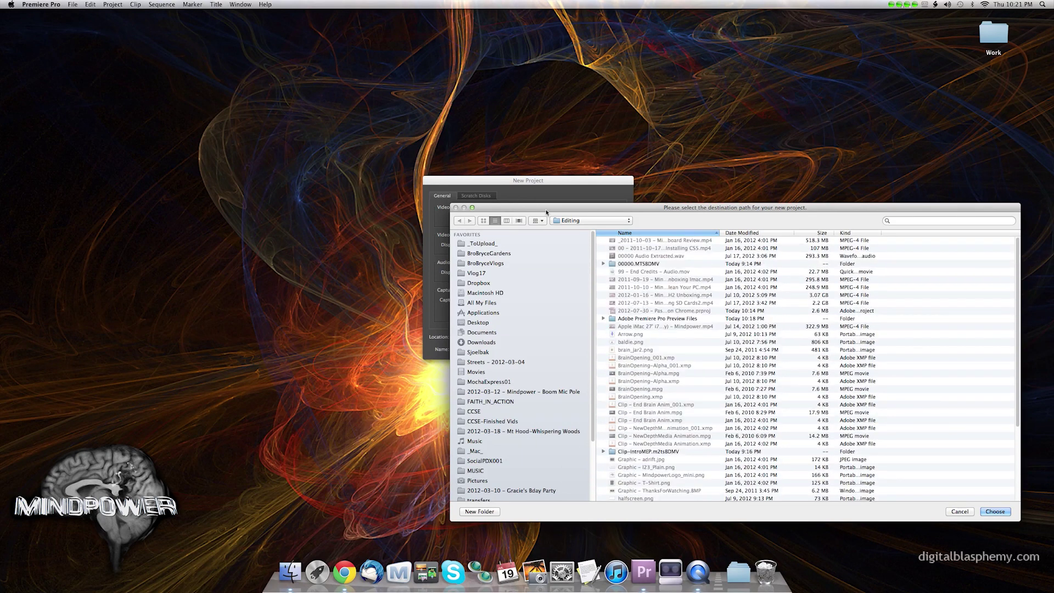
click(556, 220)
click(562, 230)
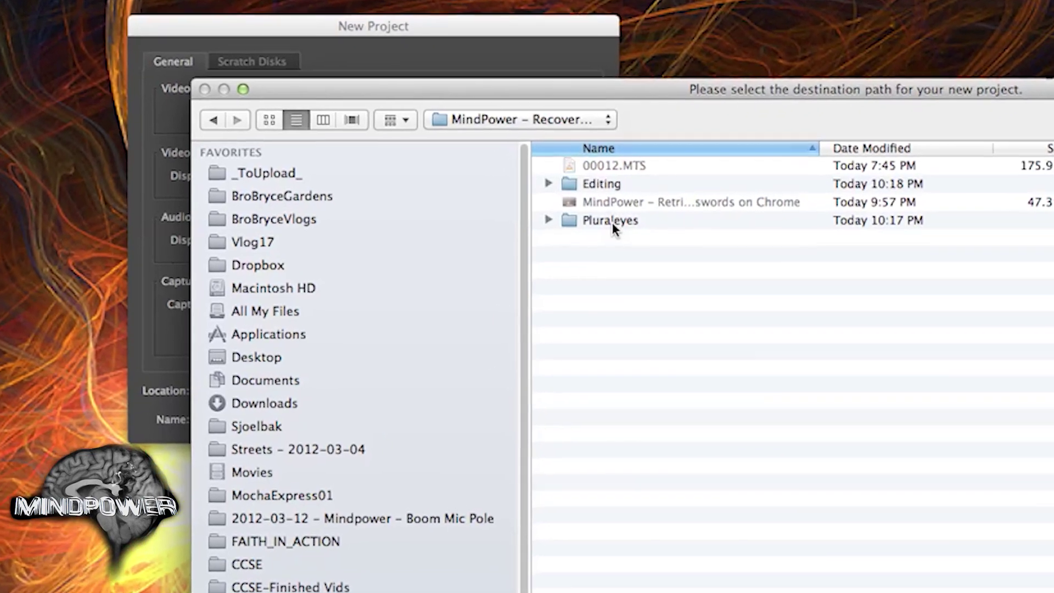
click(615, 230)
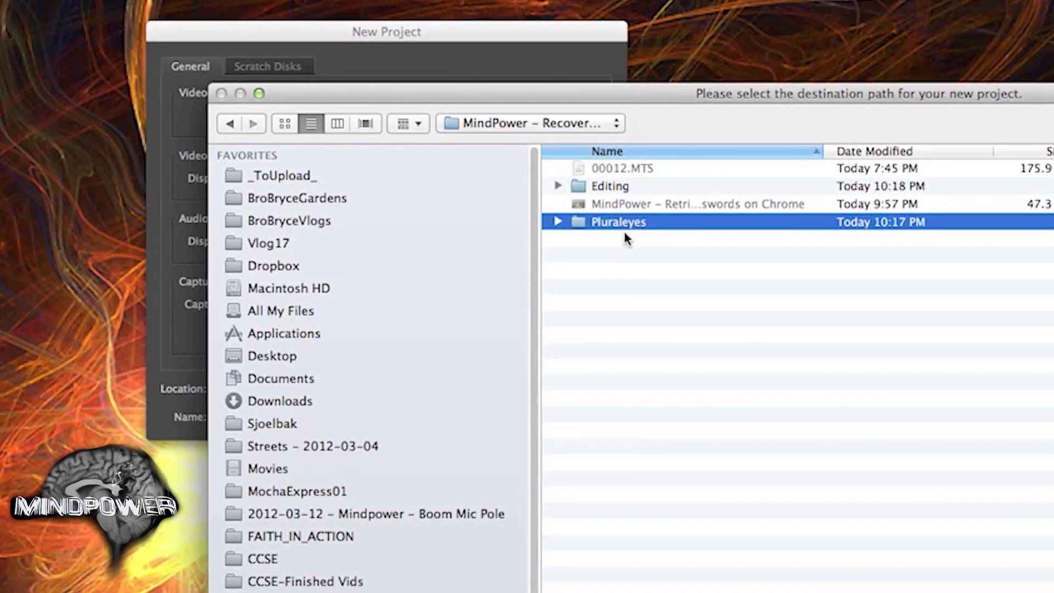
double_click(626, 224)
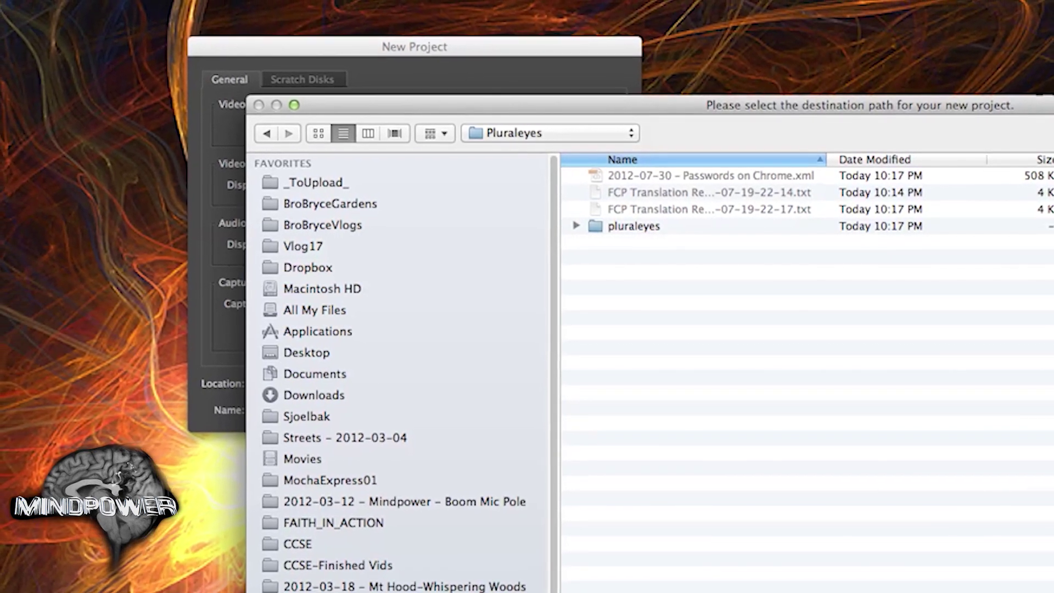
key(Escape)
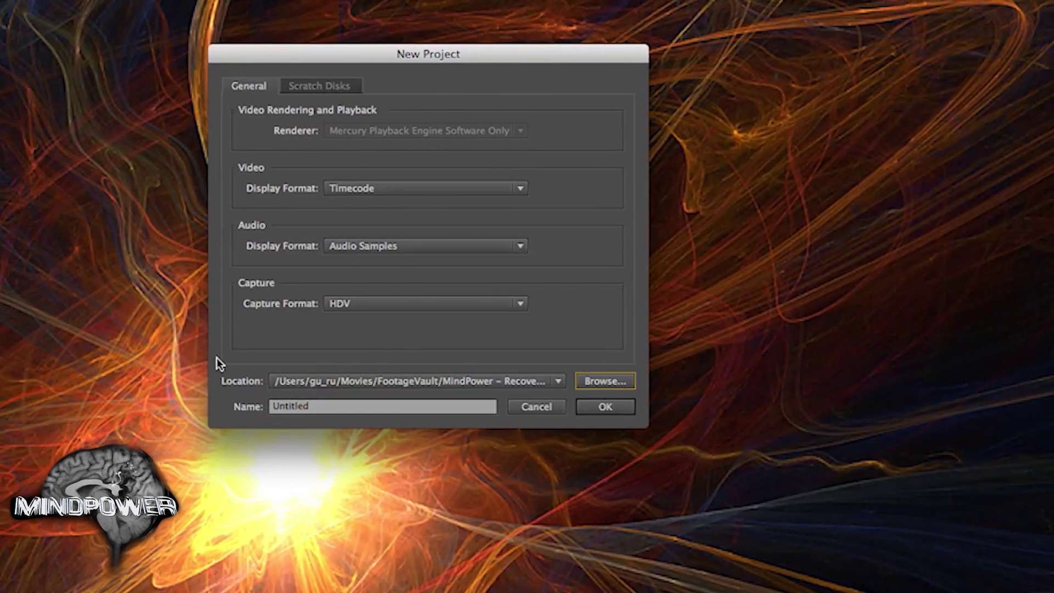
click(313, 414)
Name the project Pluraleyes-UnSynced and create Sequence 01 with the AVCHD 1080p30 preset.
double_click(329, 411)
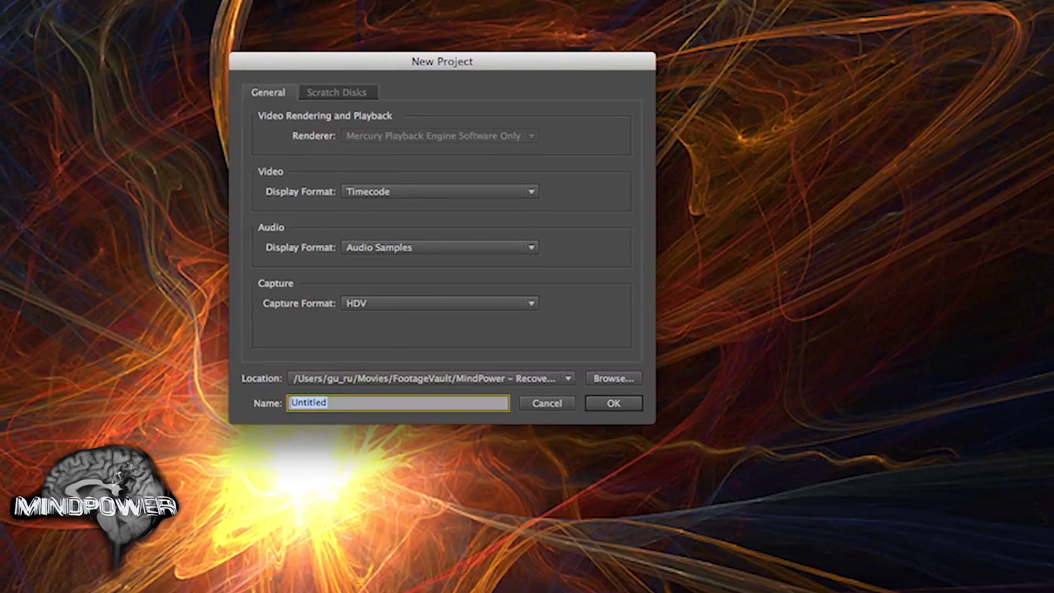
text(Pluraleyes-)
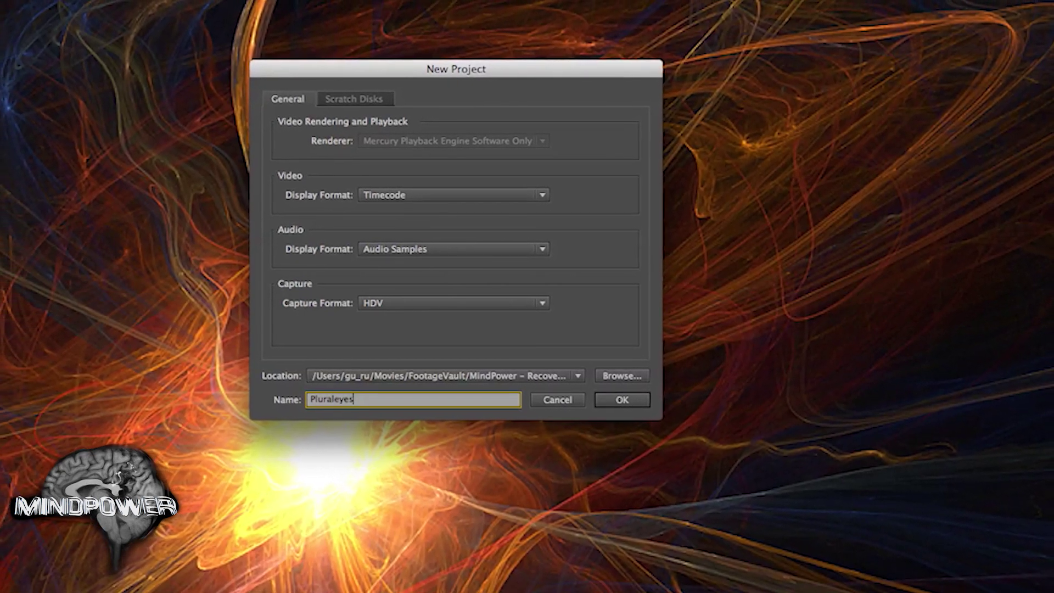
text(UnSyn)
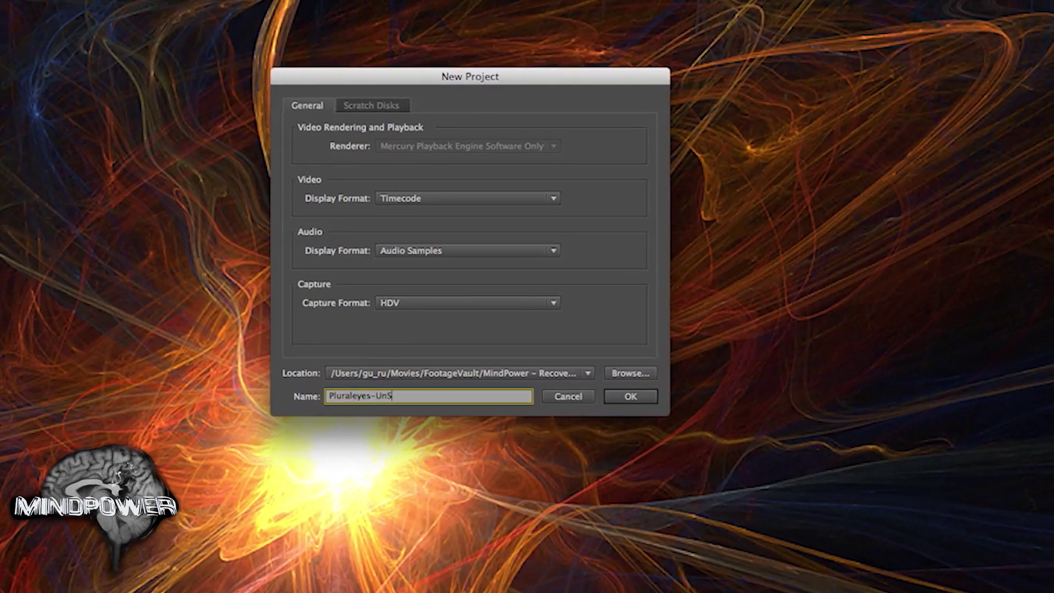
text(ced)
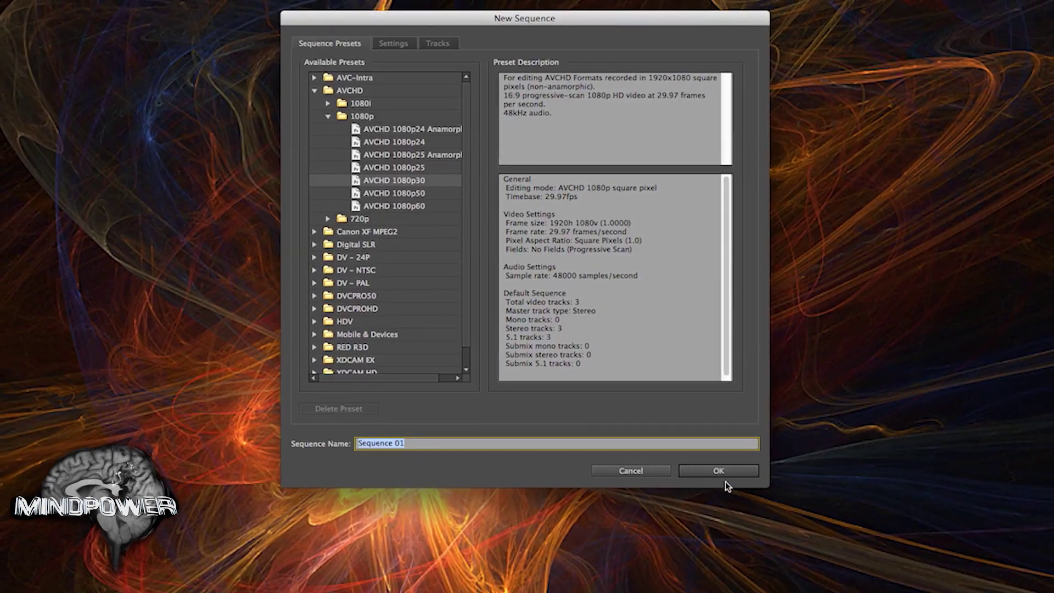
click(724, 478)
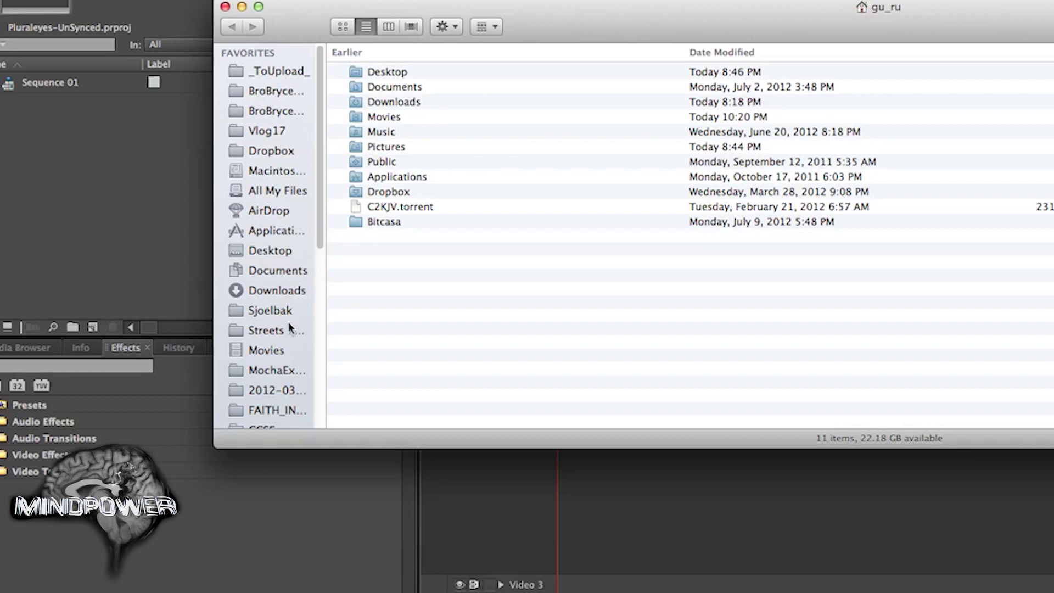
Browse Finder to Movies > FootageVault > MindPower Recover Passwords Chrome.
click(279, 351)
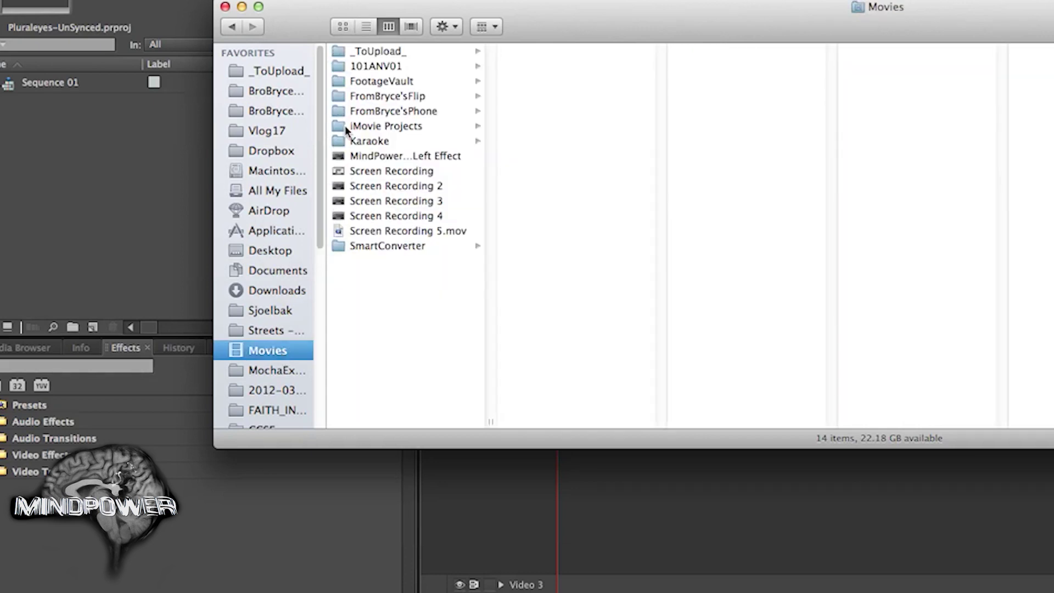
click(368, 96)
click(371, 81)
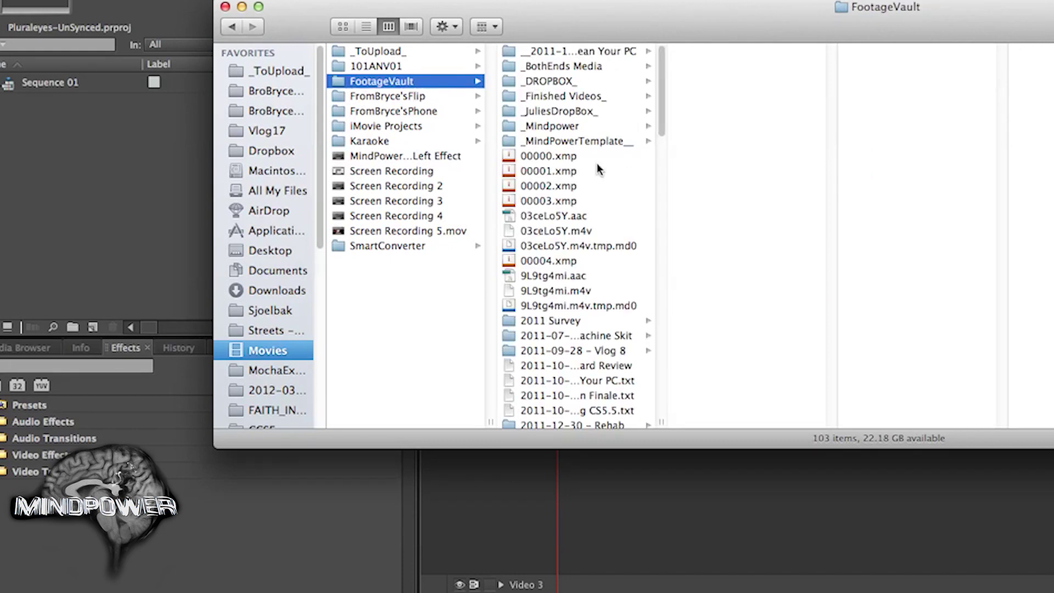
scroll(571, 195, down, 10)
scroll(571, 197, down, 7)
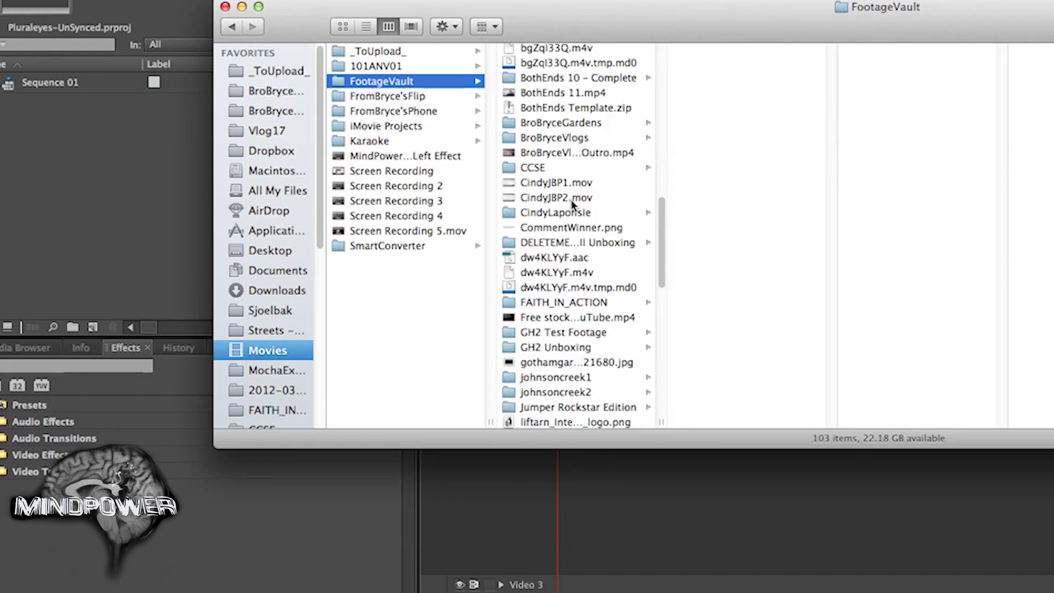
scroll(571, 200, down, 6)
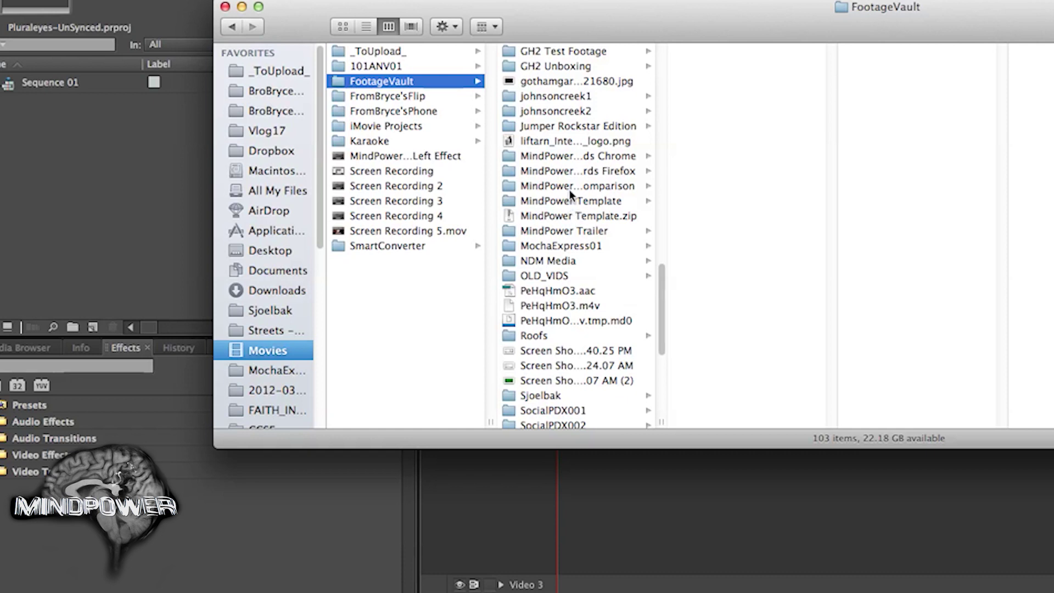
click(571, 158)
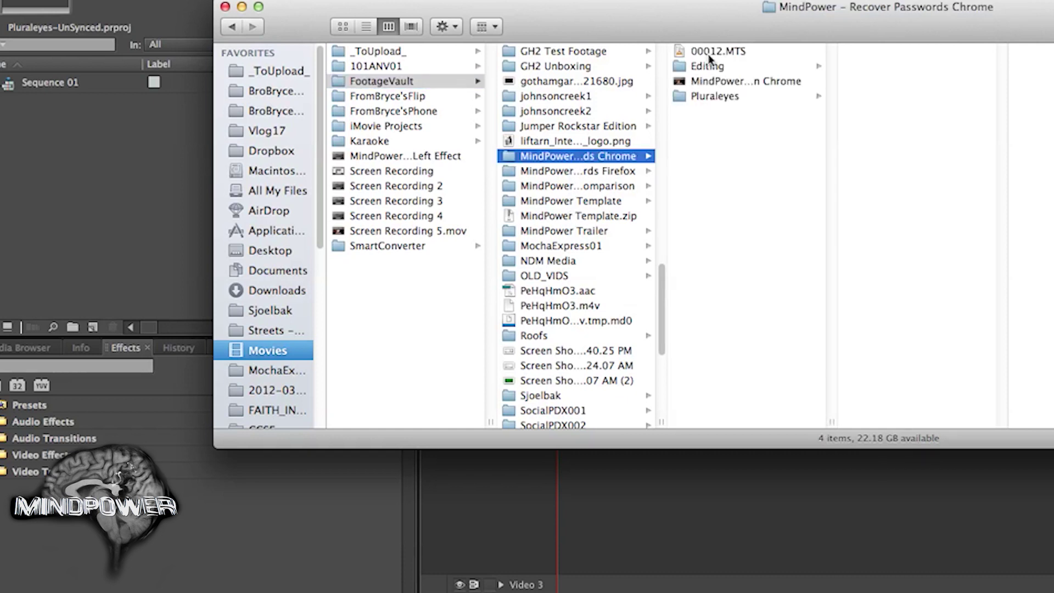
Import 00012.MTS and the MindPower screen-recording .mov into Premiere's Project panel.
drag(709, 52, 77, 200)
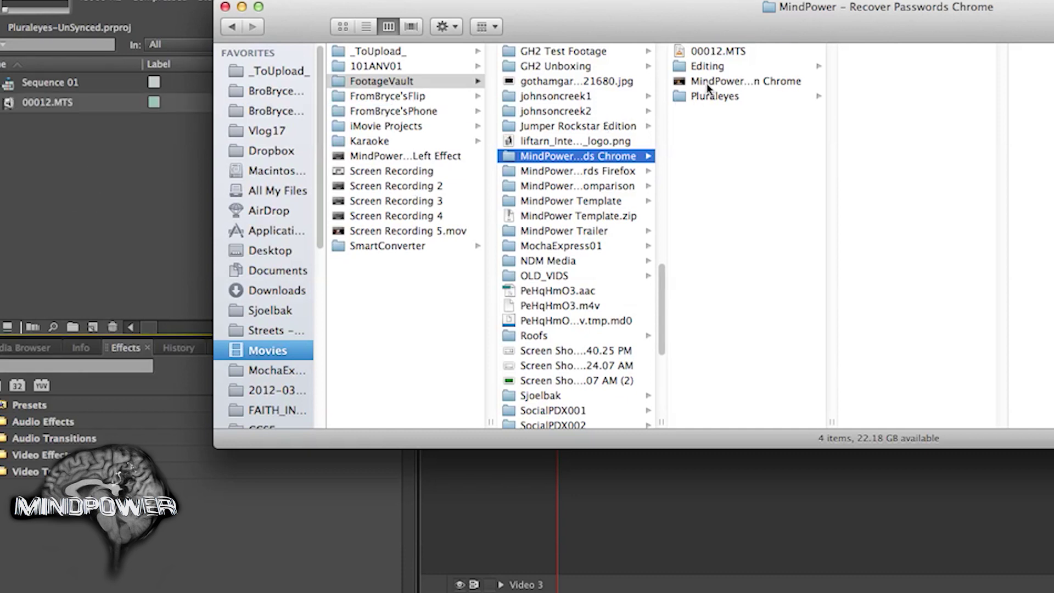
drag(707, 83, 2, 195)
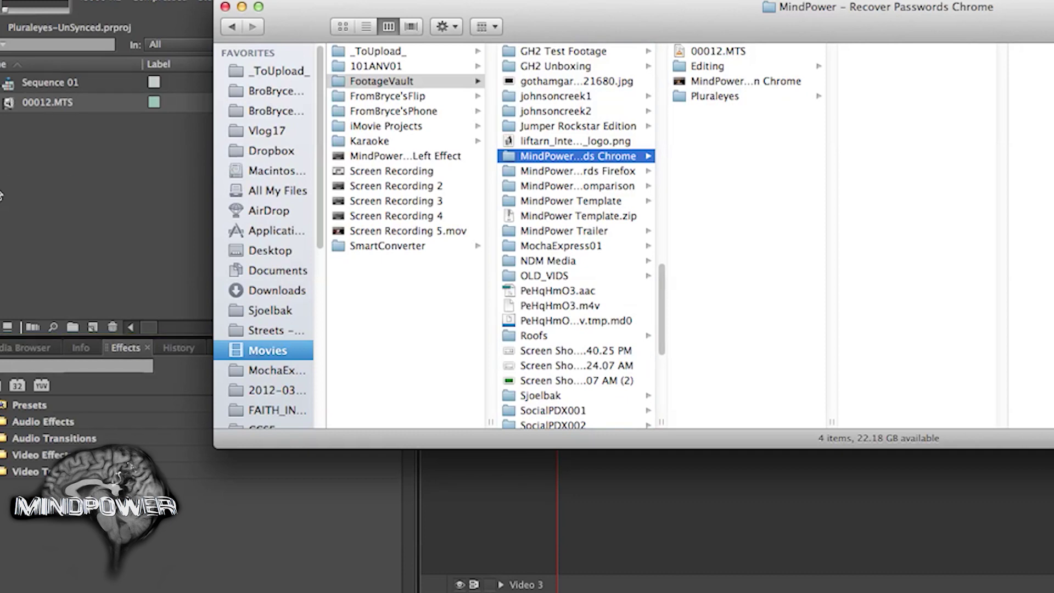
click(46, 203)
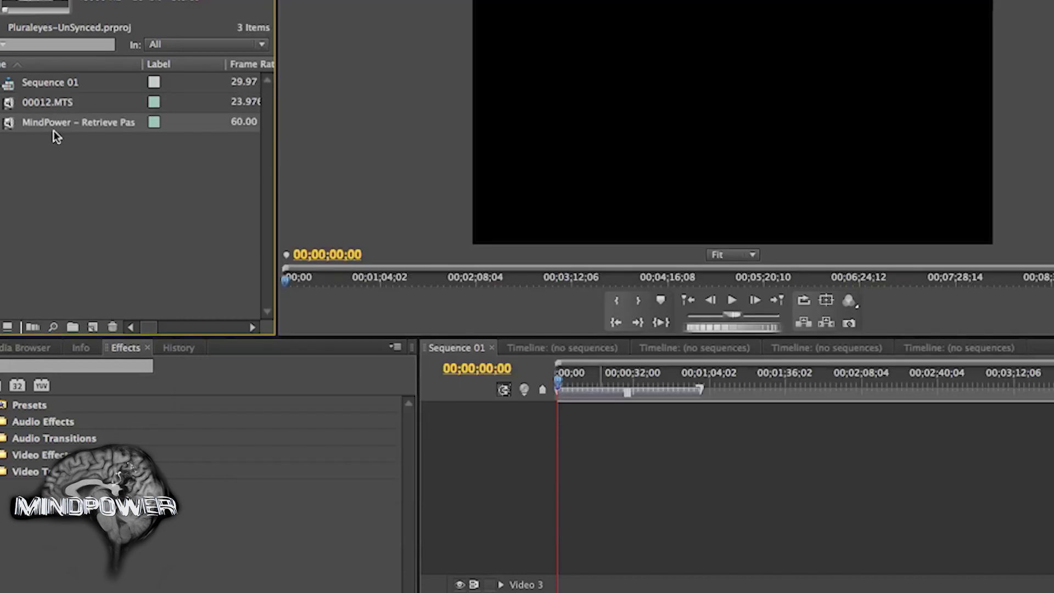
Place the MindPower recording on Video 1/Audio 1 and 00012.MTS on Video 2/Audio 2.
drag(54, 130, 464, 482)
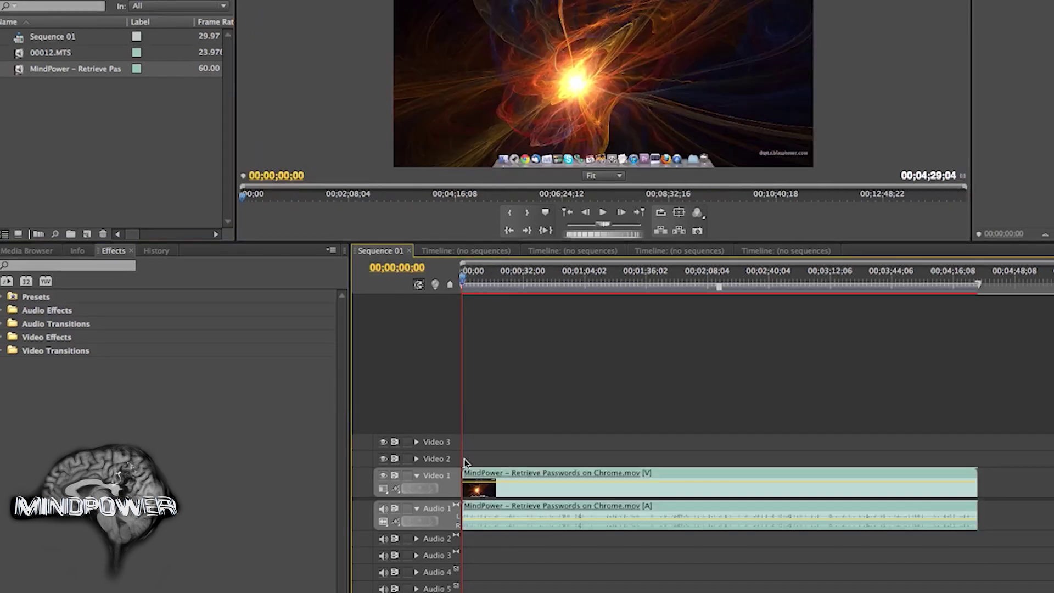
drag(19, 59, 467, 551)
click(521, 458)
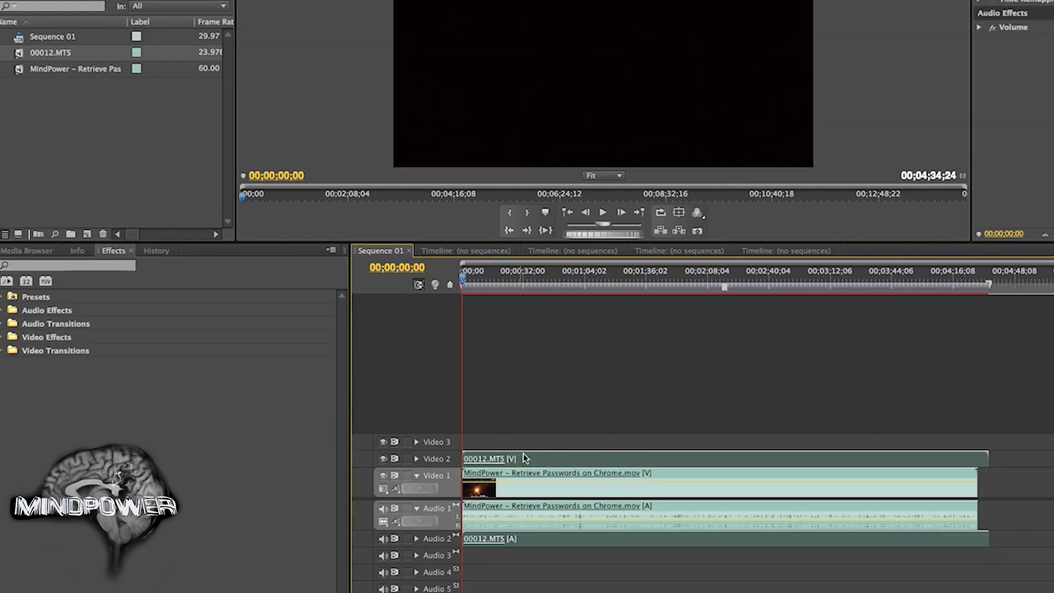
click(554, 282)
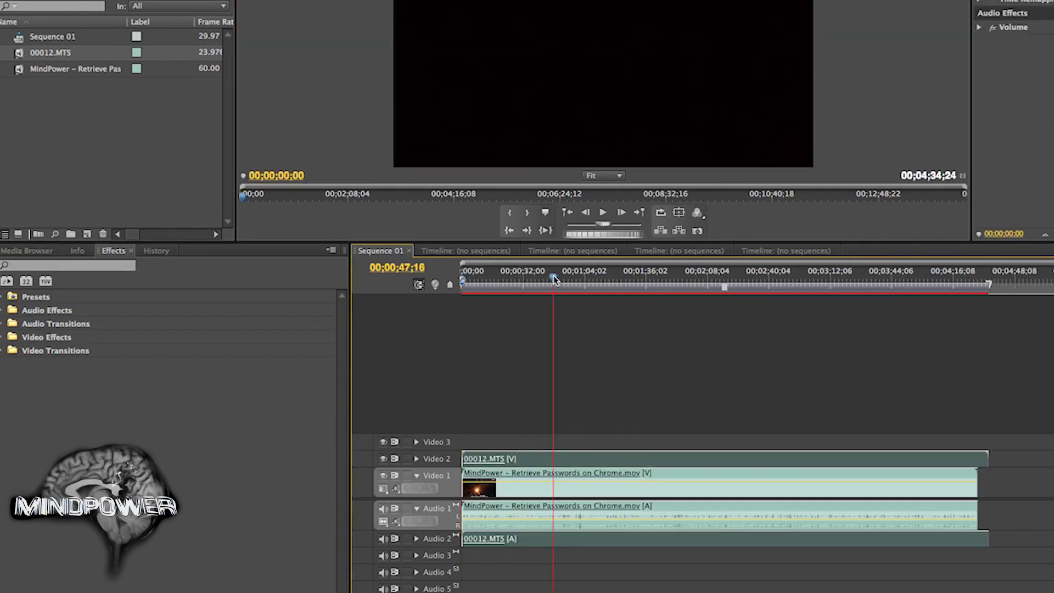
Unlink 00012.MTS, delete its Video 2 part, and scrub the playhead to 00;00;37;12.
right_click(517, 465)
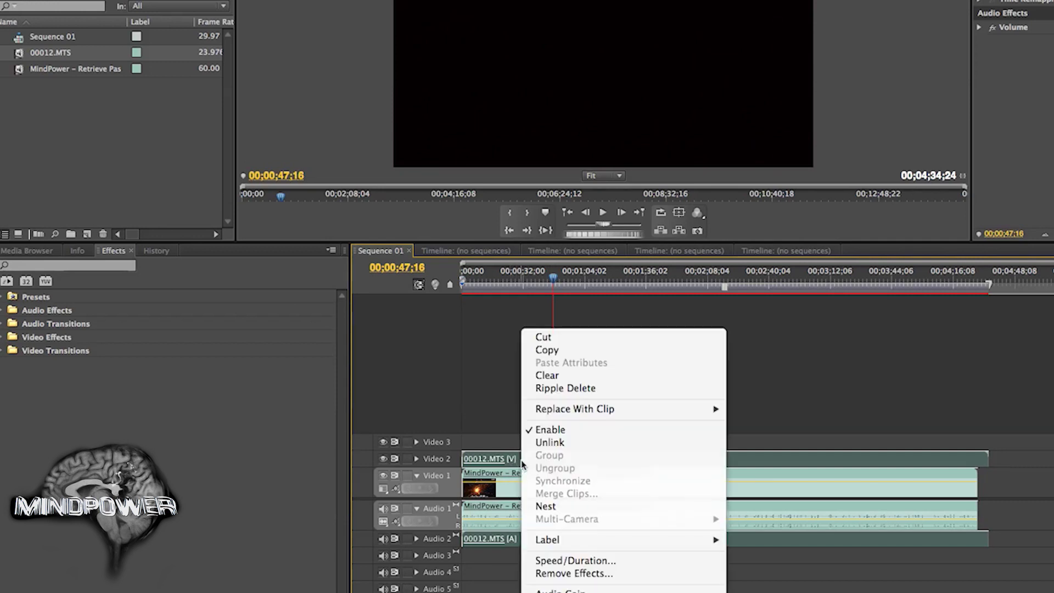
click(565, 442)
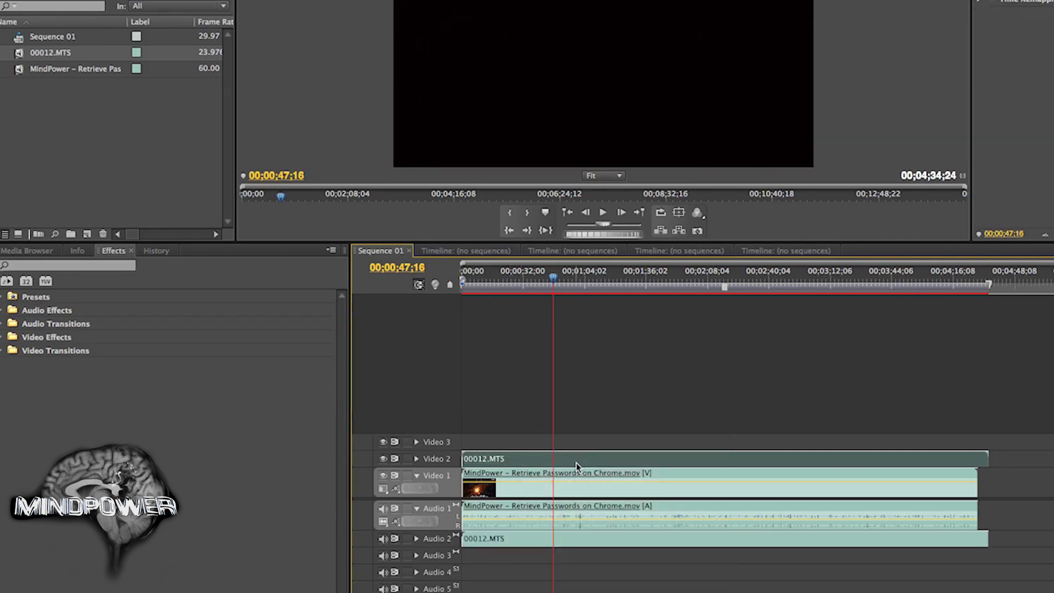
key(Delete)
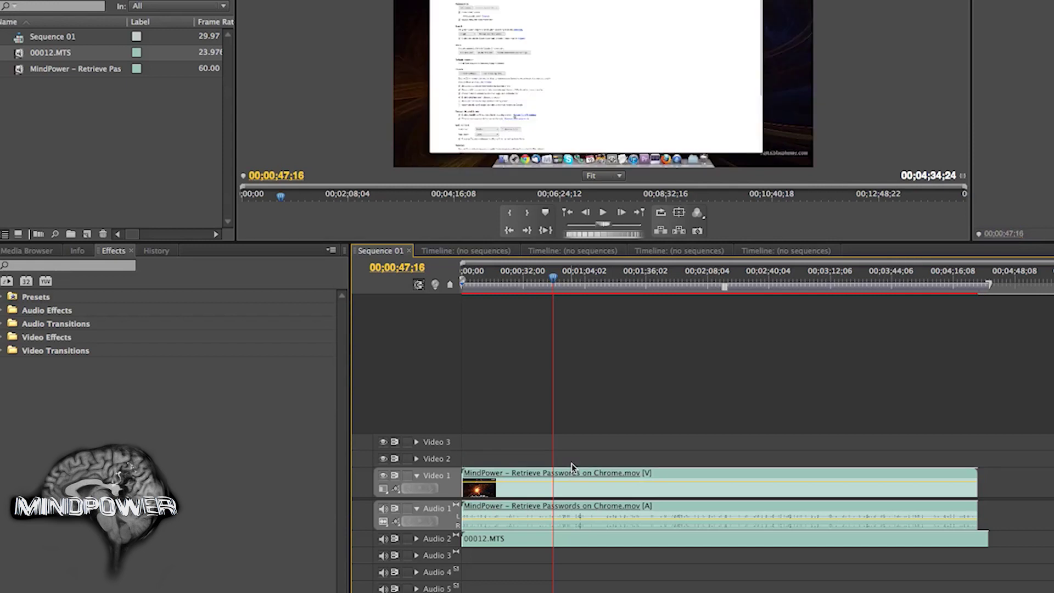
click(588, 285)
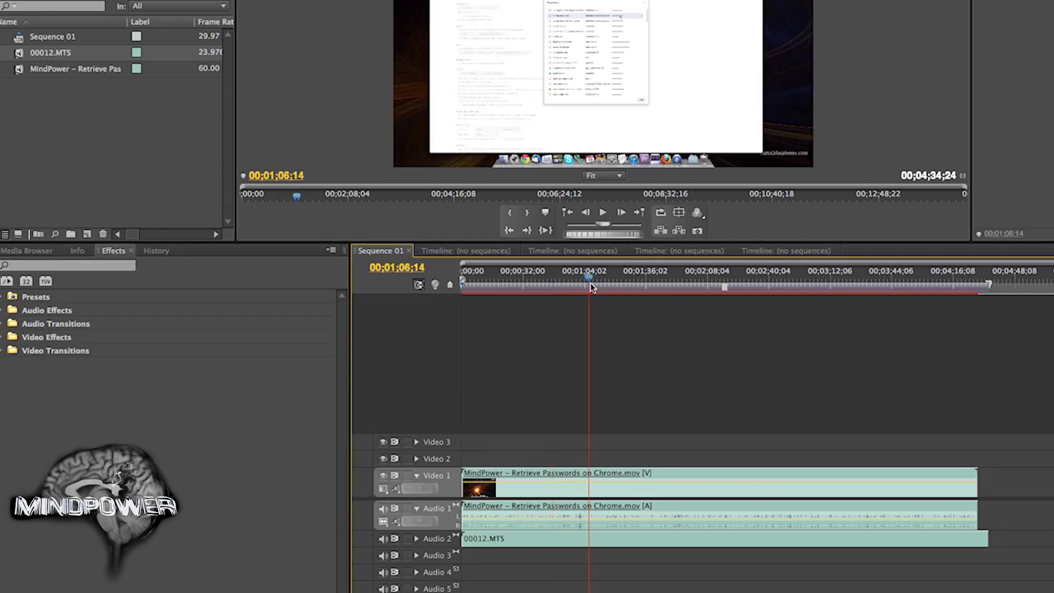
drag(581, 284, 532, 285)
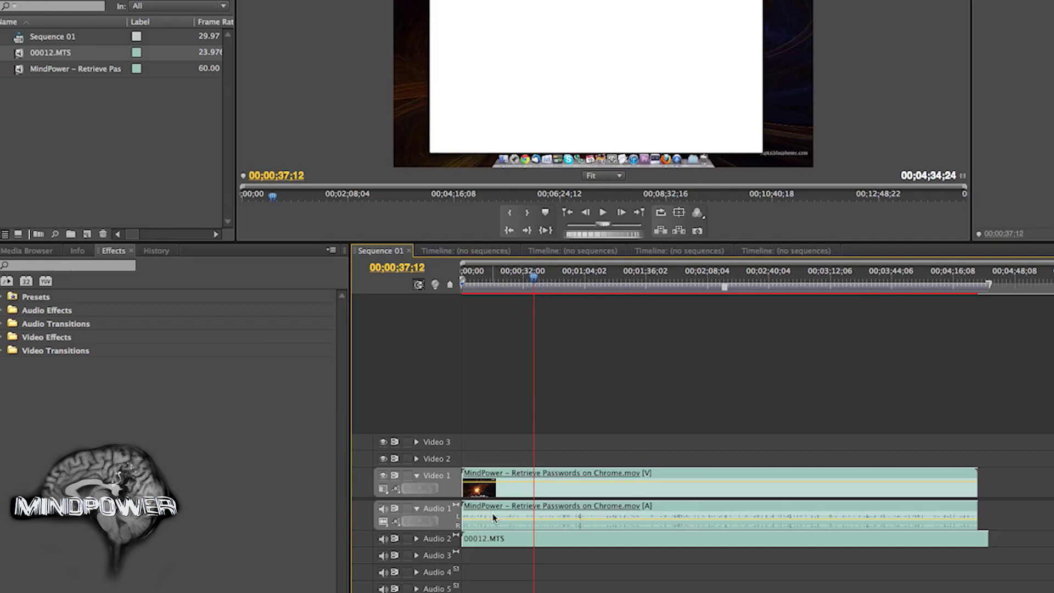
Expand the Audio 2 track to show the 00012.MTS waveform.
scroll(496, 516, up, 3)
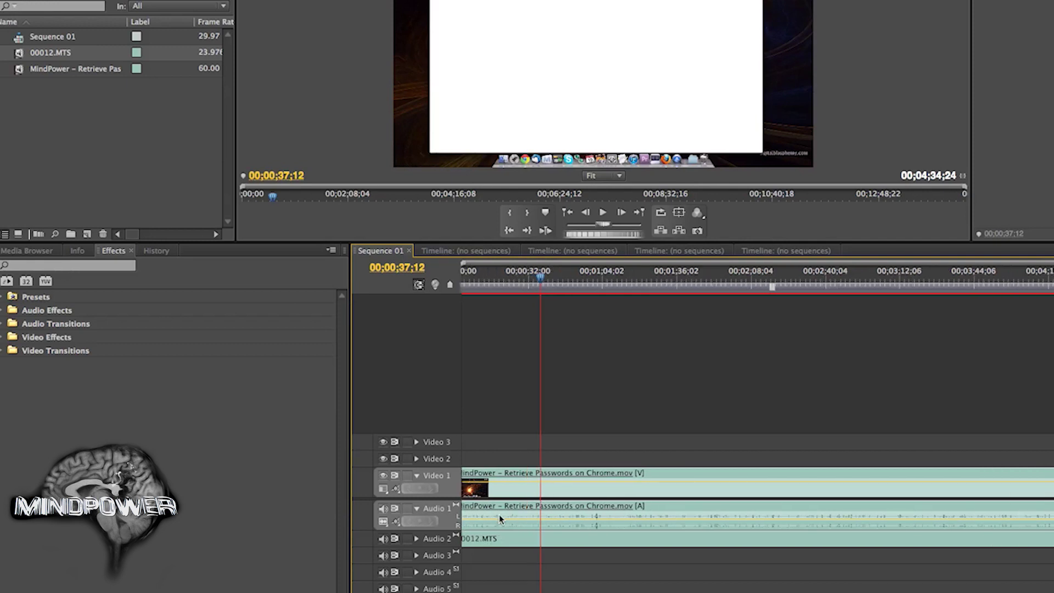
click(417, 539)
scroll(594, 575, up, 2)
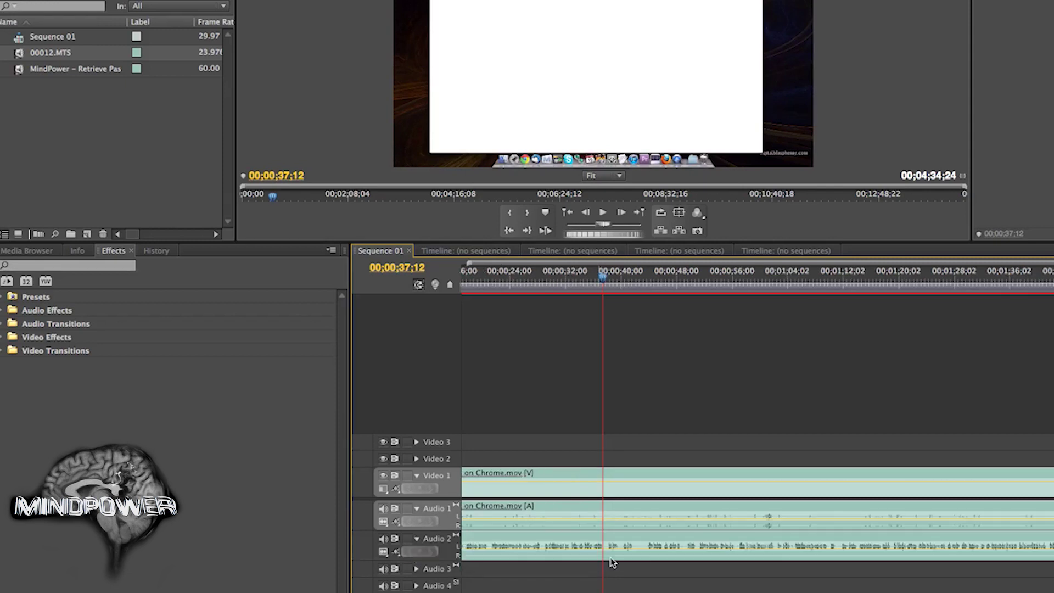
scroll(613, 562, down, 1)
scroll(662, 557, down, 2)
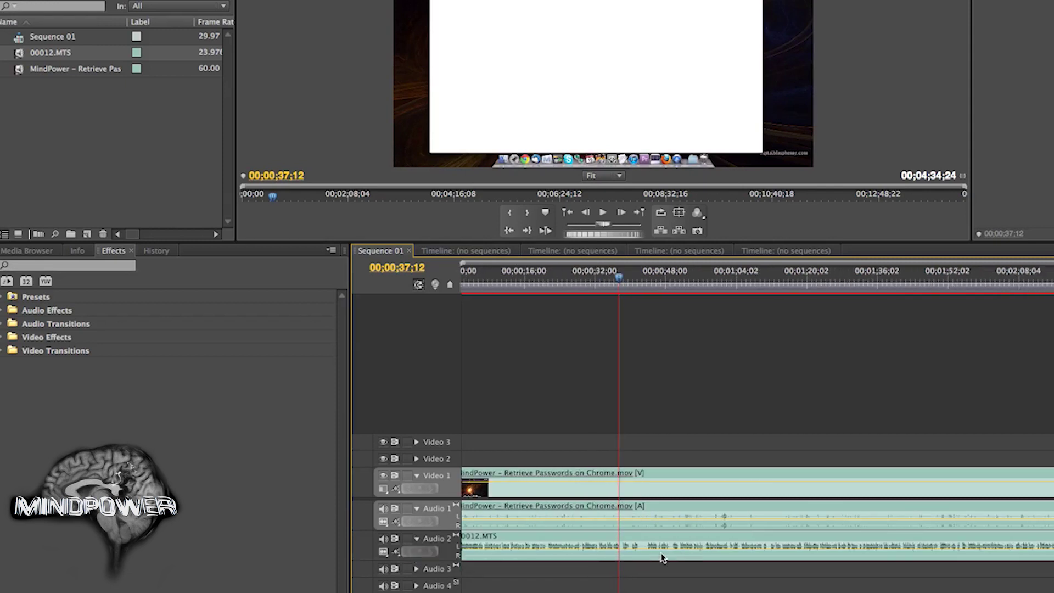
Compare the recording and 00012.MTS clips' alignment, with the playhead at 00;00;26;03.
drag(539, 471, 537, 488)
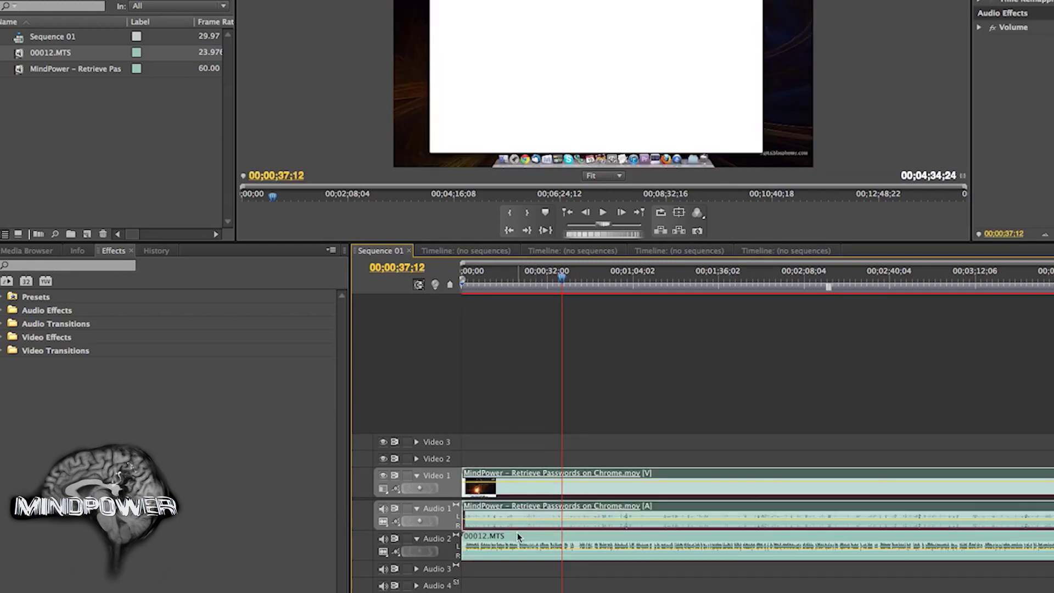
drag(517, 533, 515, 537)
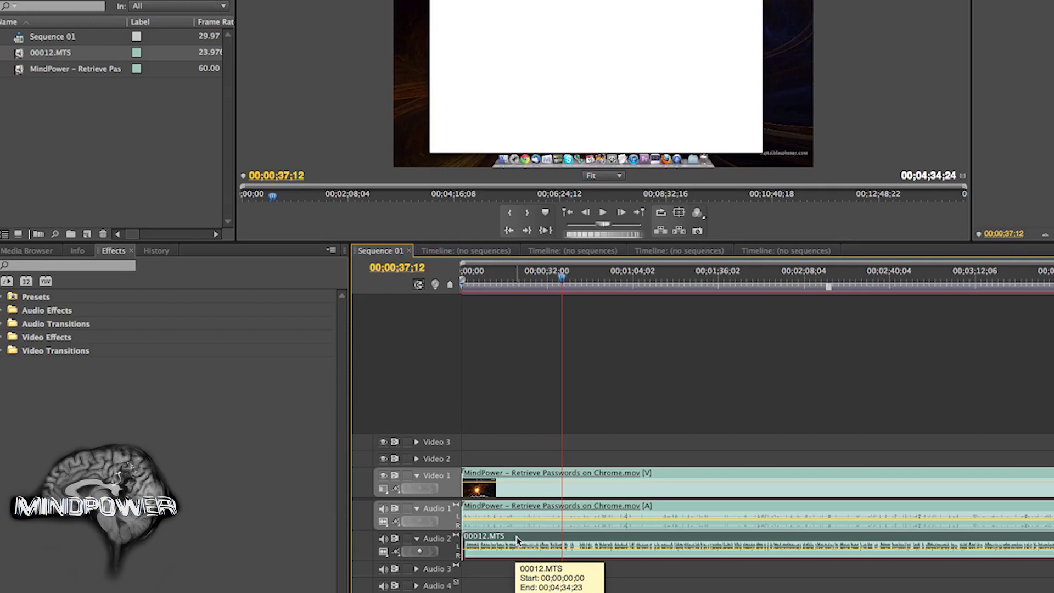
drag(539, 476, 538, 475)
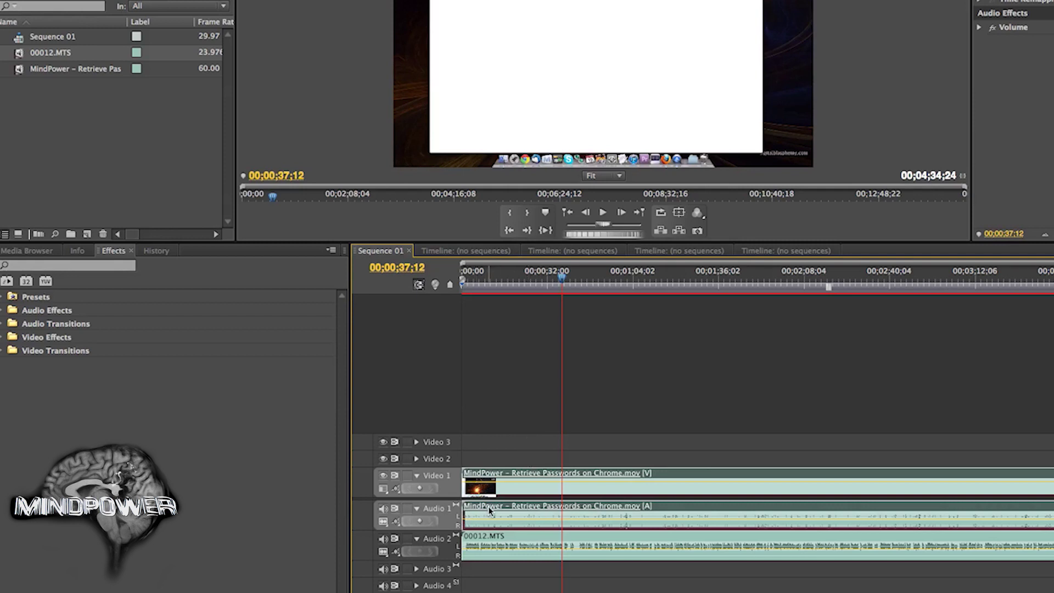
drag(501, 541, 499, 543)
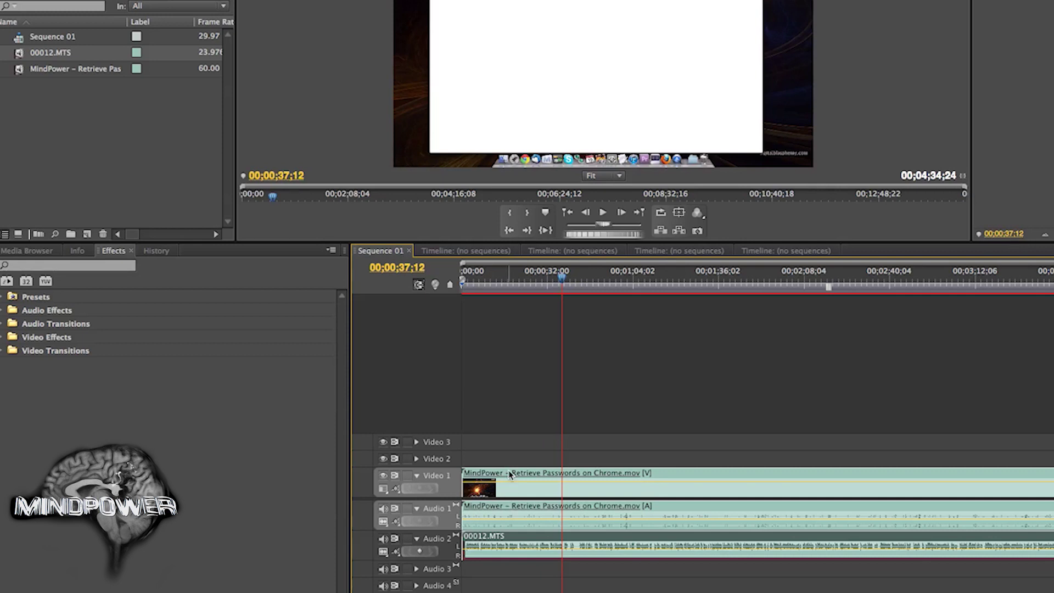
drag(509, 474, 506, 473)
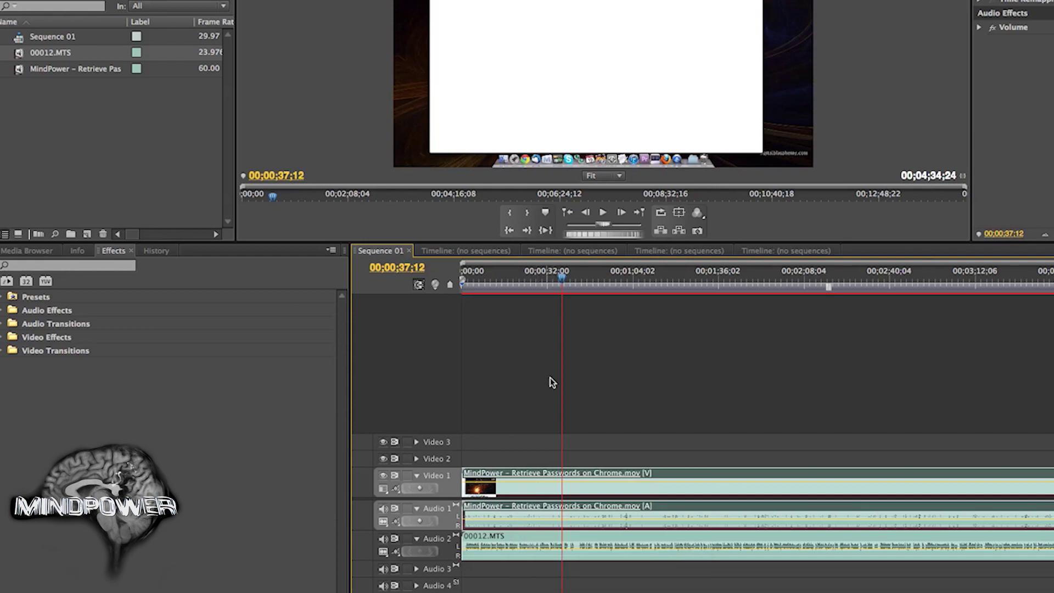
click(532, 284)
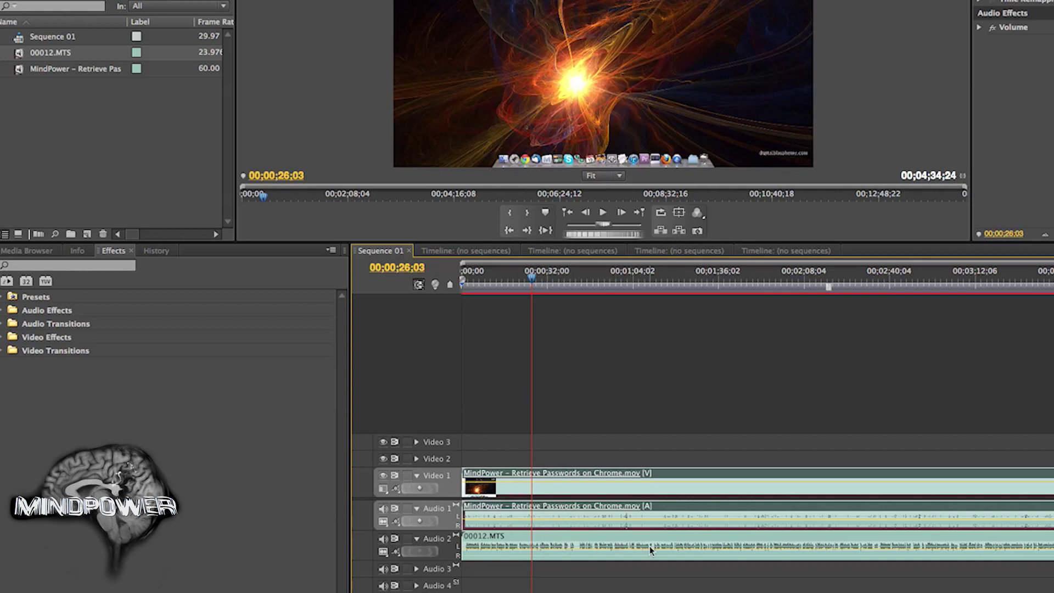
click(575, 538)
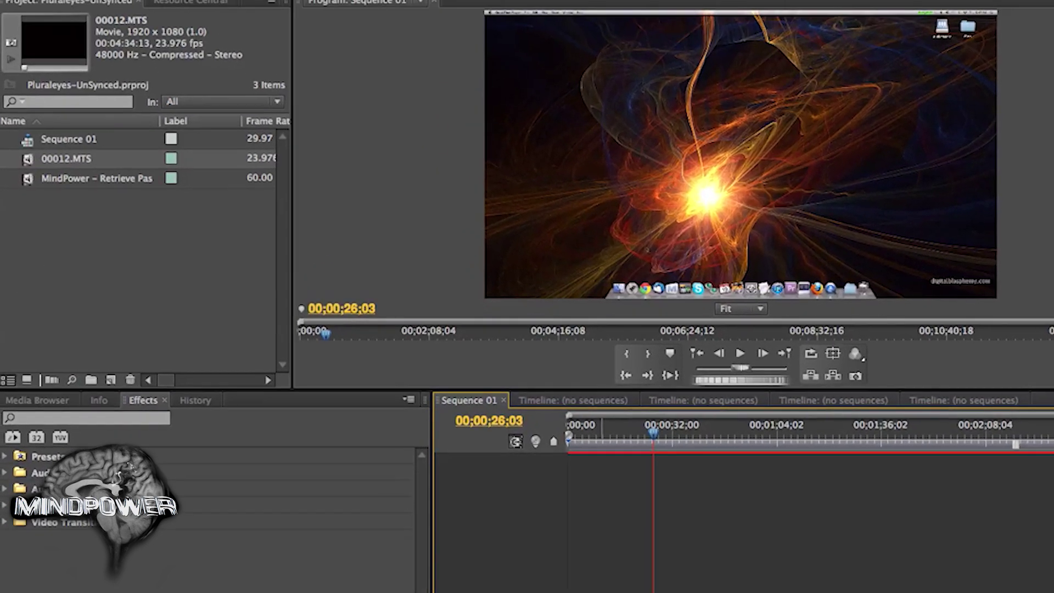
Save the project and export Final Cut Pro XML 'Pluraleyes-UnSynced' to the Pluraleyes folder.
click(160, 9)
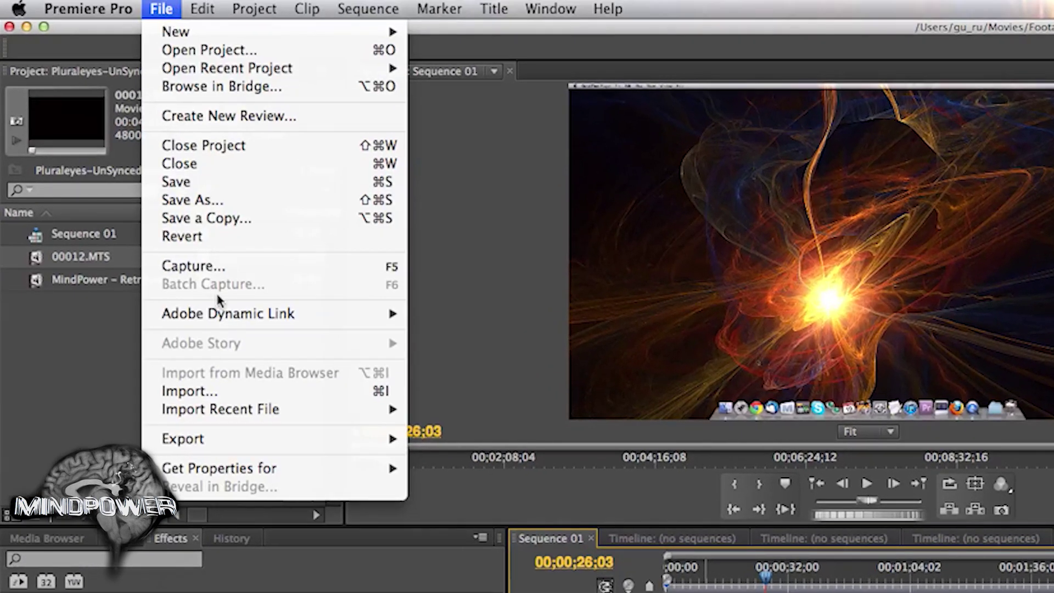
mouse_move(228, 438)
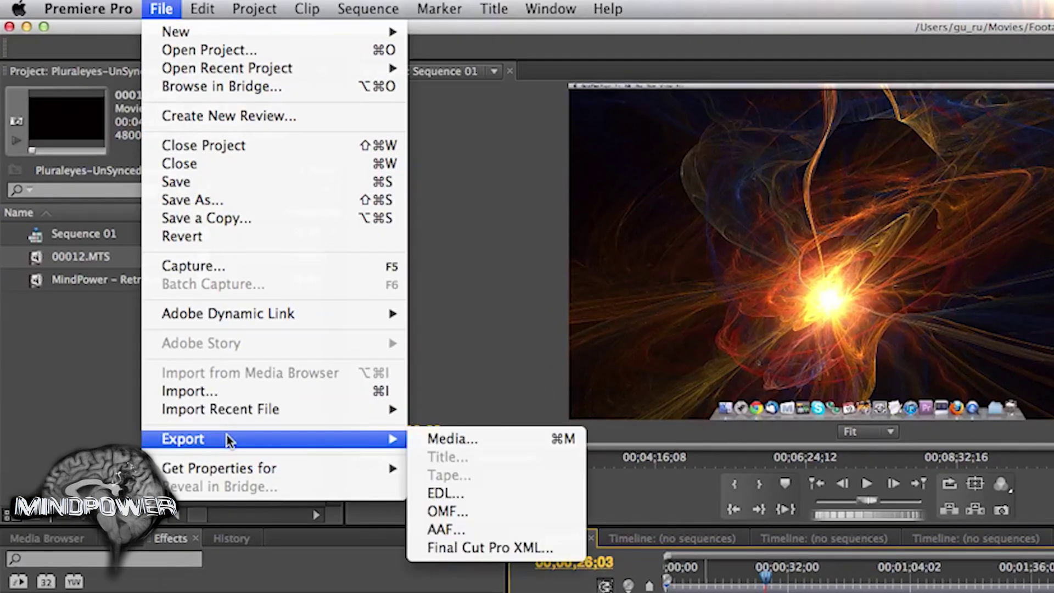
click(488, 549)
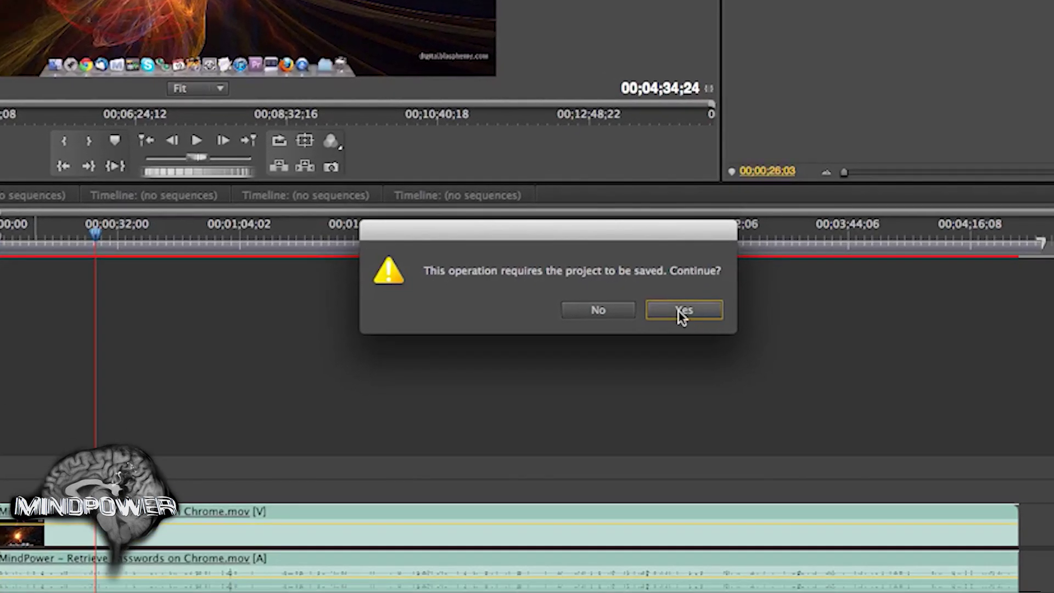
click(678, 311)
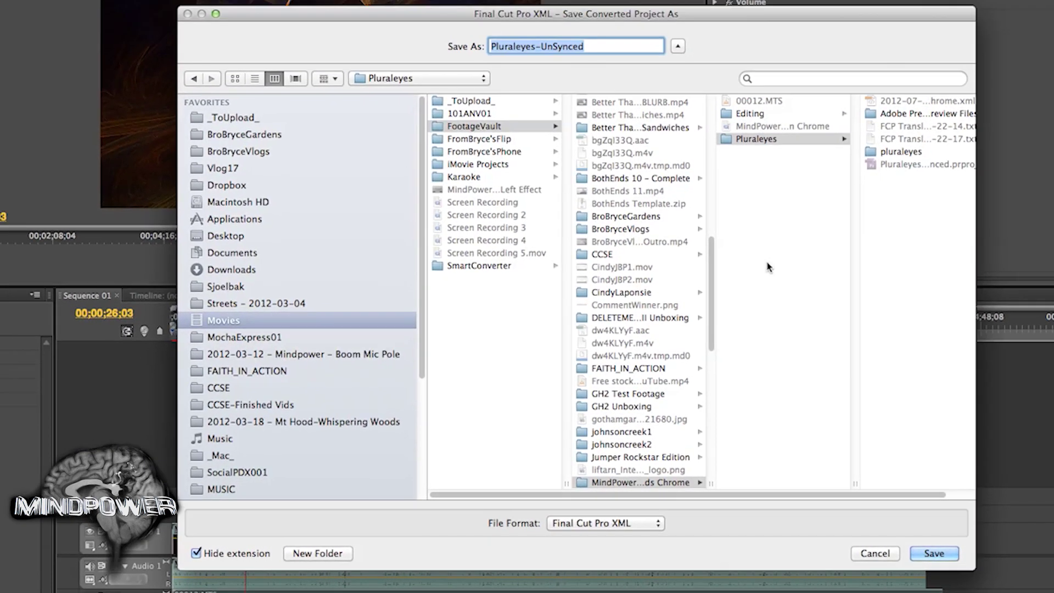
click(767, 140)
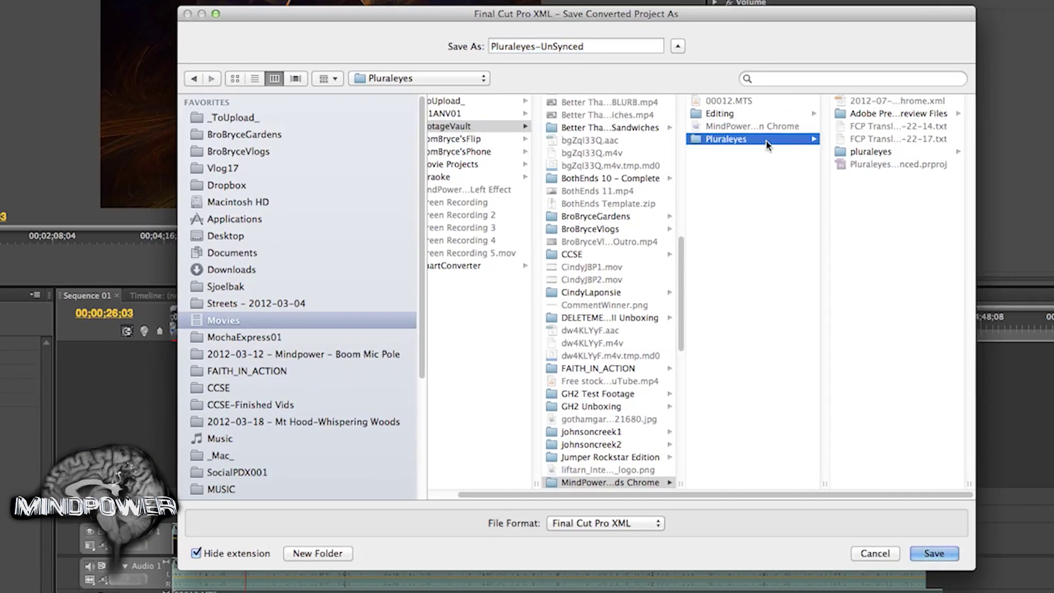
click(941, 553)
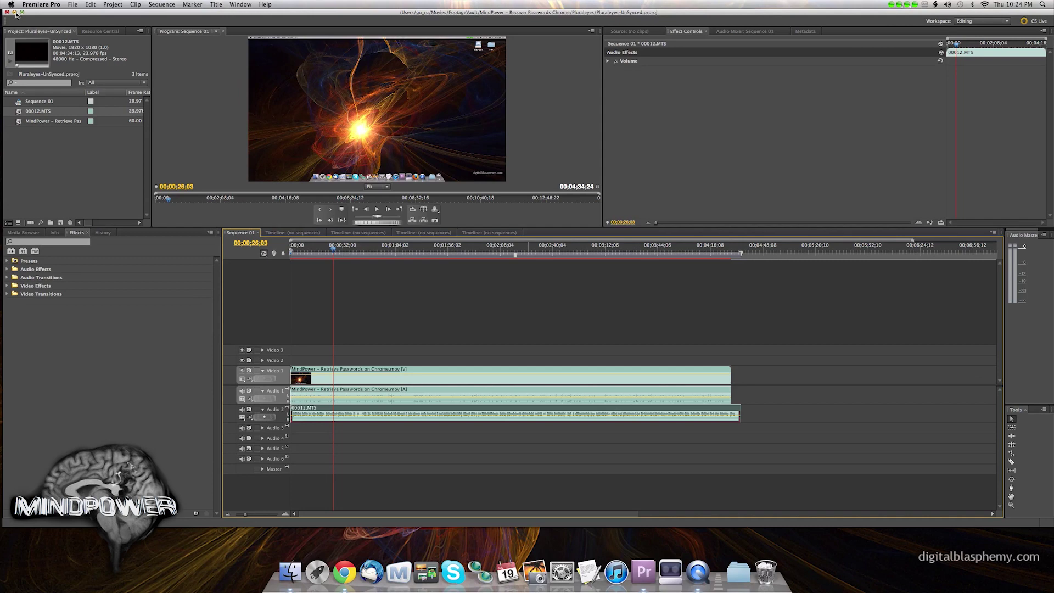
Hide Premiere and launch PluralEyes for Premiere from Applications.
click(14, 12)
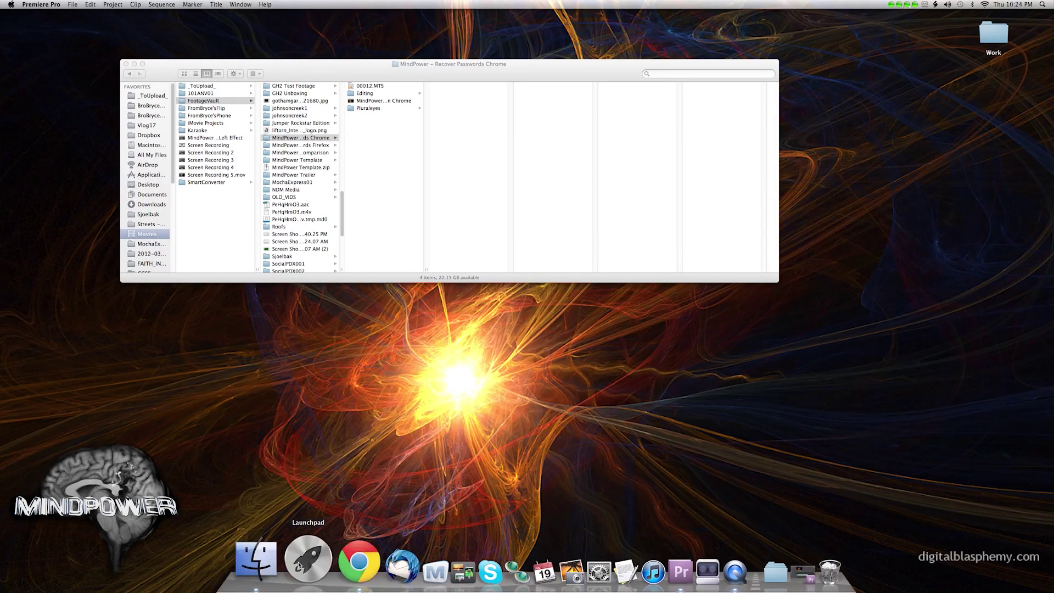
click(303, 573)
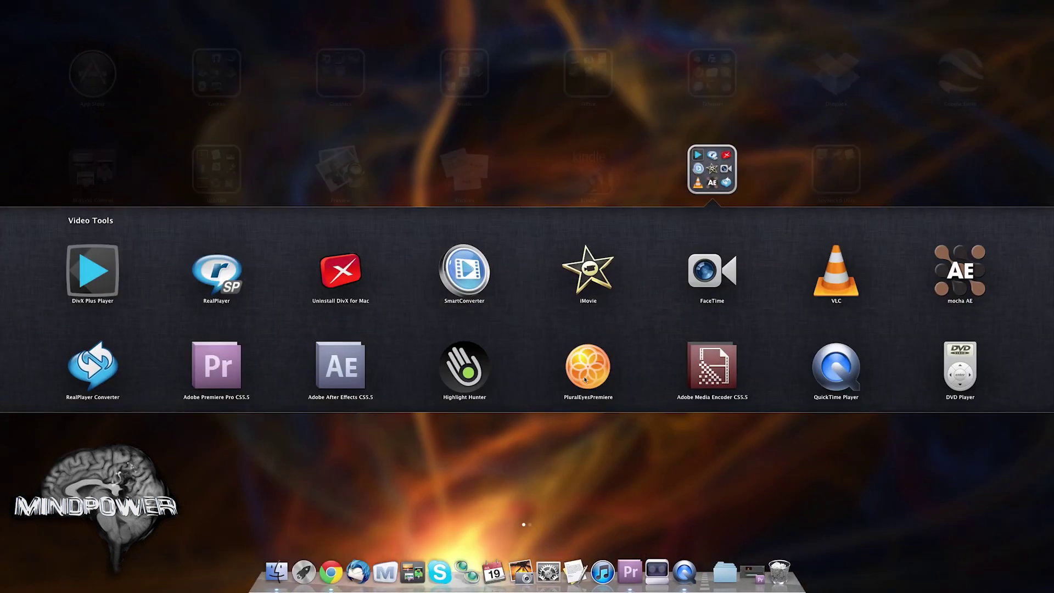
click(585, 379)
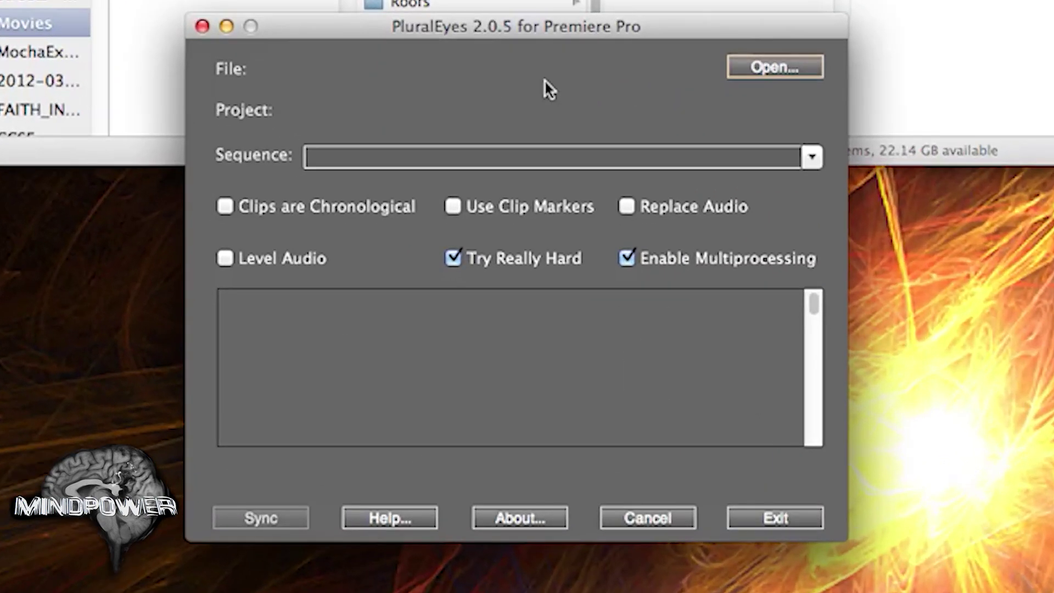
Open Pluraleyes-UnSynced.xml from the Pluraleyes folder in PluralEyes.
click(772, 68)
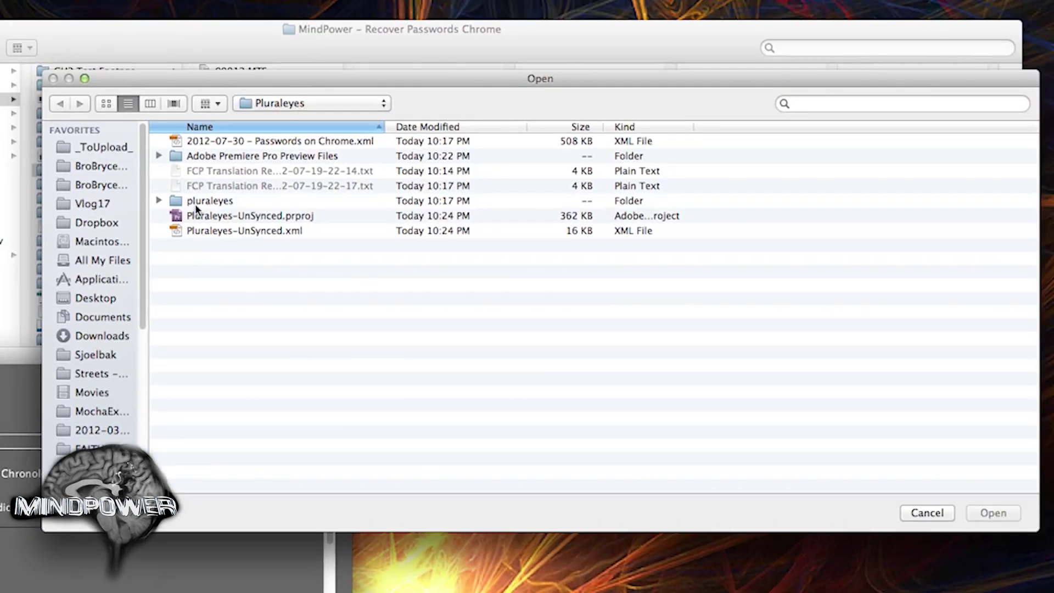
click(234, 165)
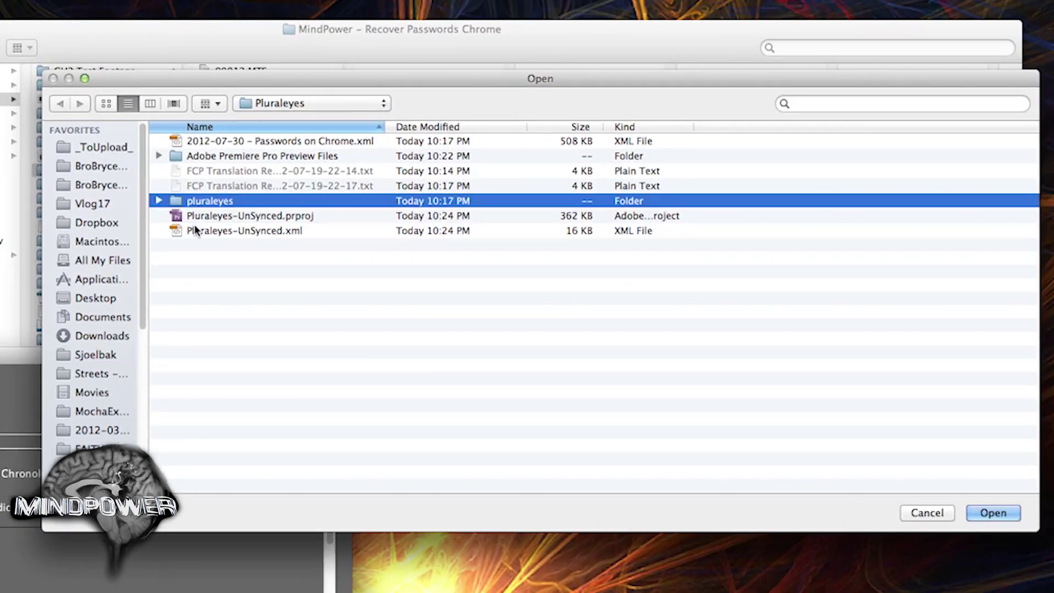
click(196, 230)
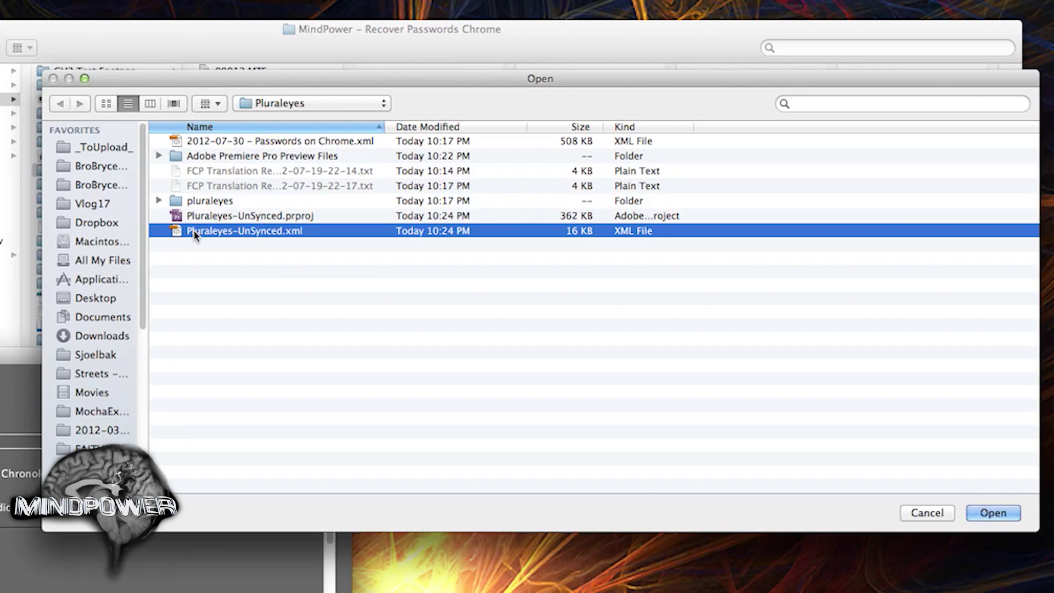
double_click(193, 229)
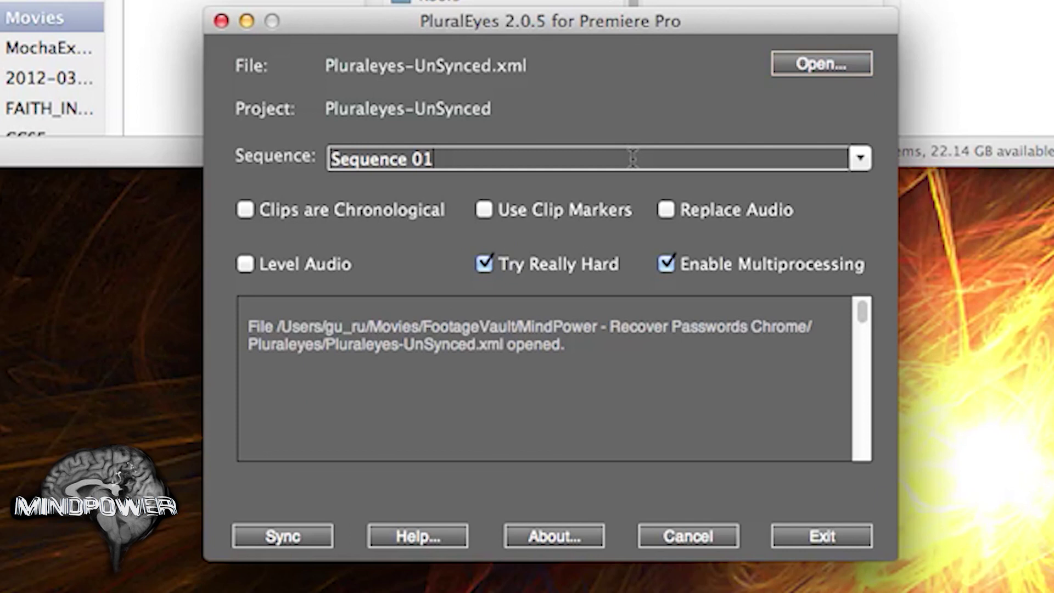
Confirm Sequence 01 is selected and run the PluralEyes sync.
click(859, 159)
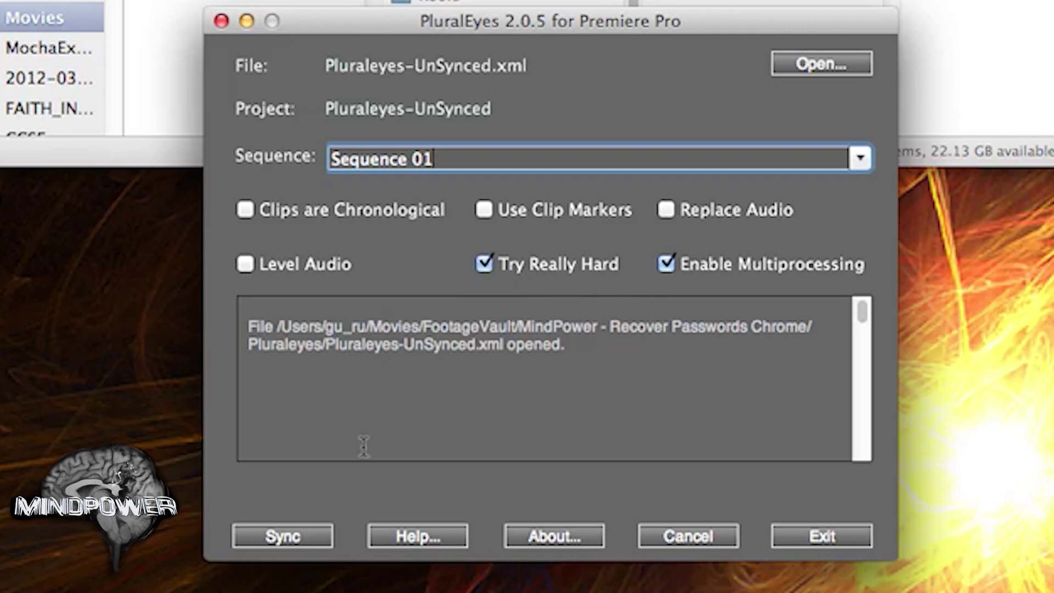
click(269, 535)
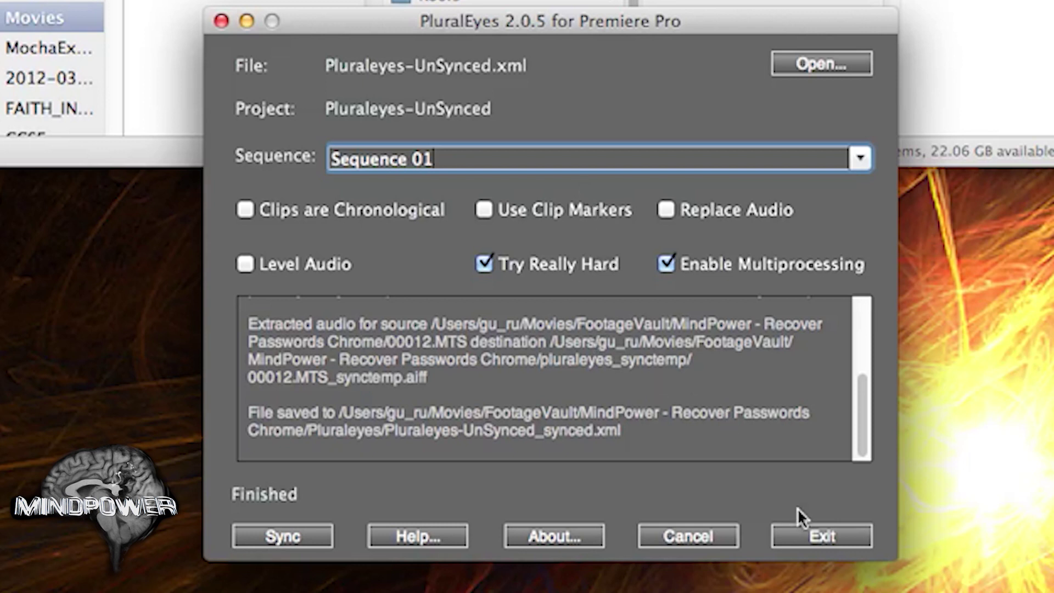
Exit PluralEyes and select Pluraleyes-UnSynced_synced.xml in Finder's Pluraleyes folder.
click(811, 537)
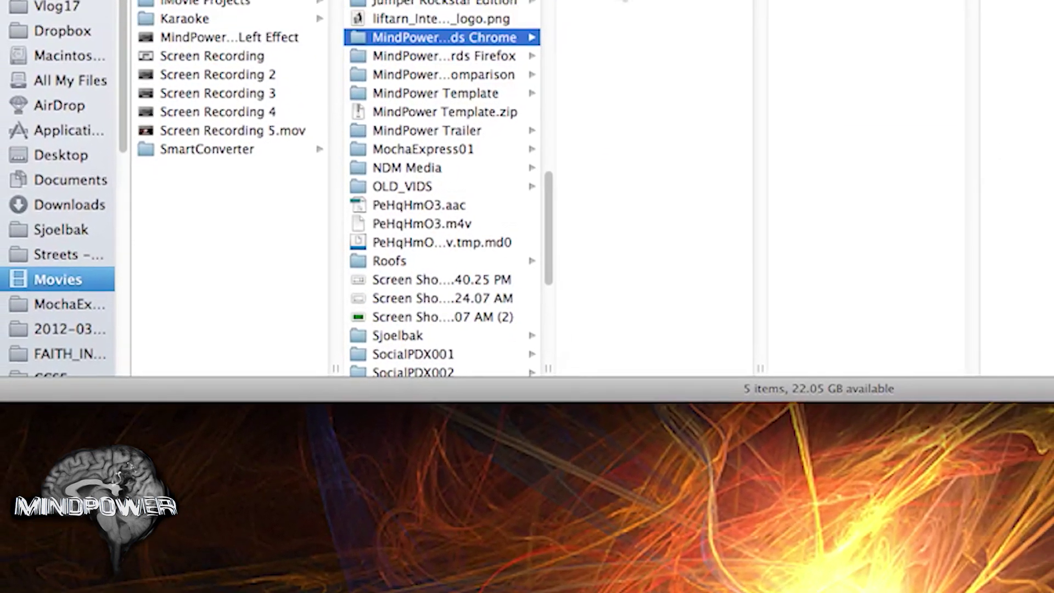
click(593, 104)
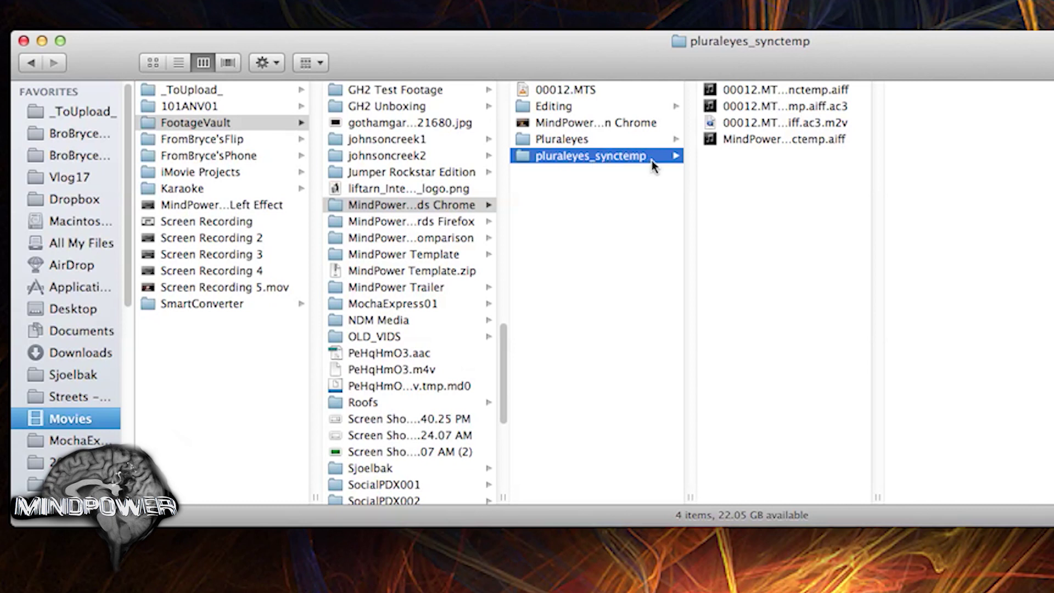
click(573, 141)
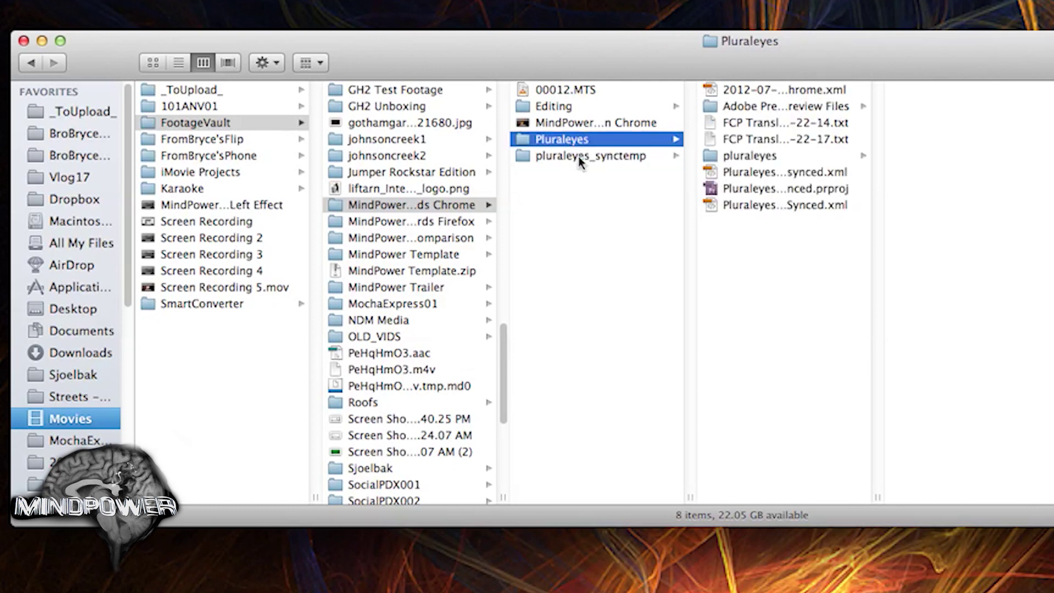
click(791, 172)
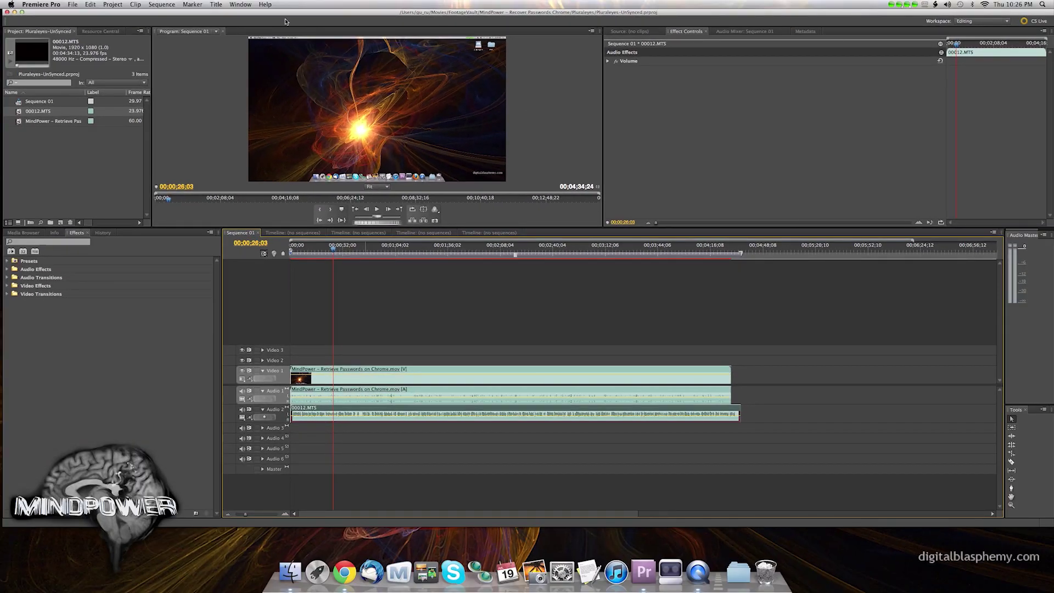
Drag the synced XML into the Project panel, expand its bin, and select Sequence 01 Synced.
click(22, 12)
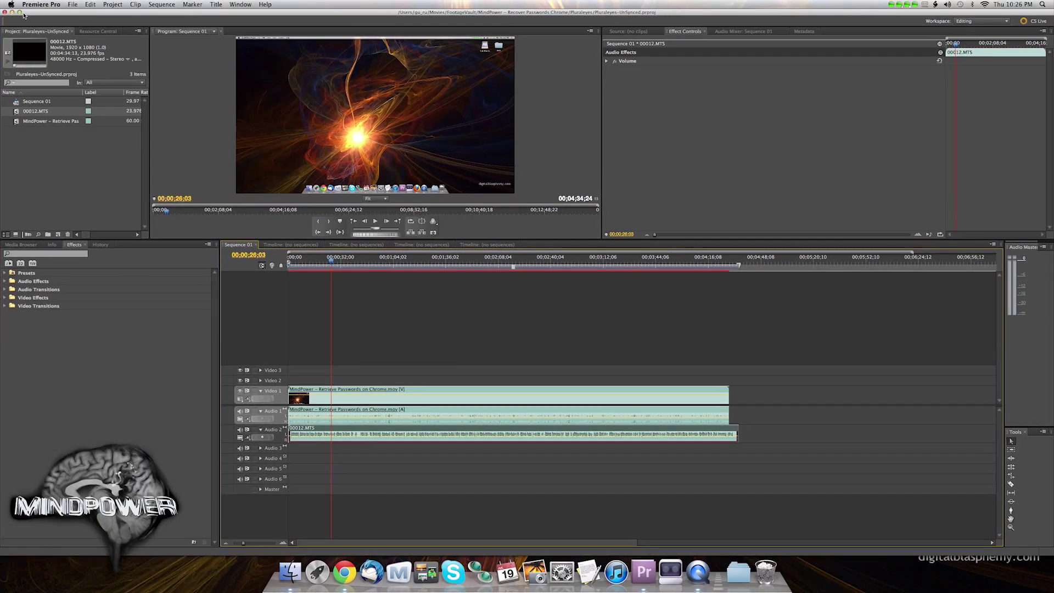
click(20, 12)
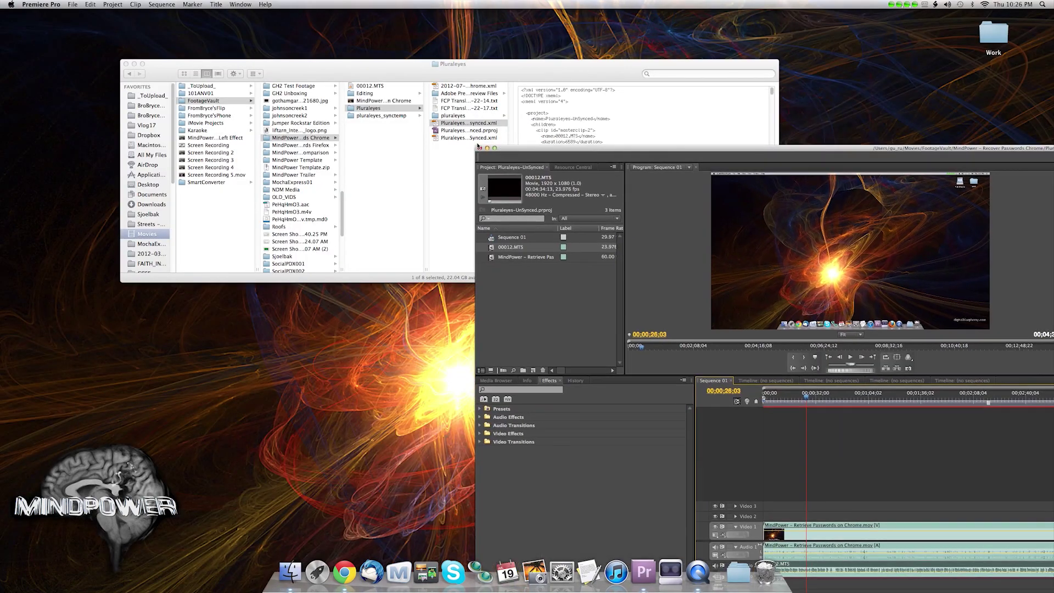
drag(470, 124, 593, 326)
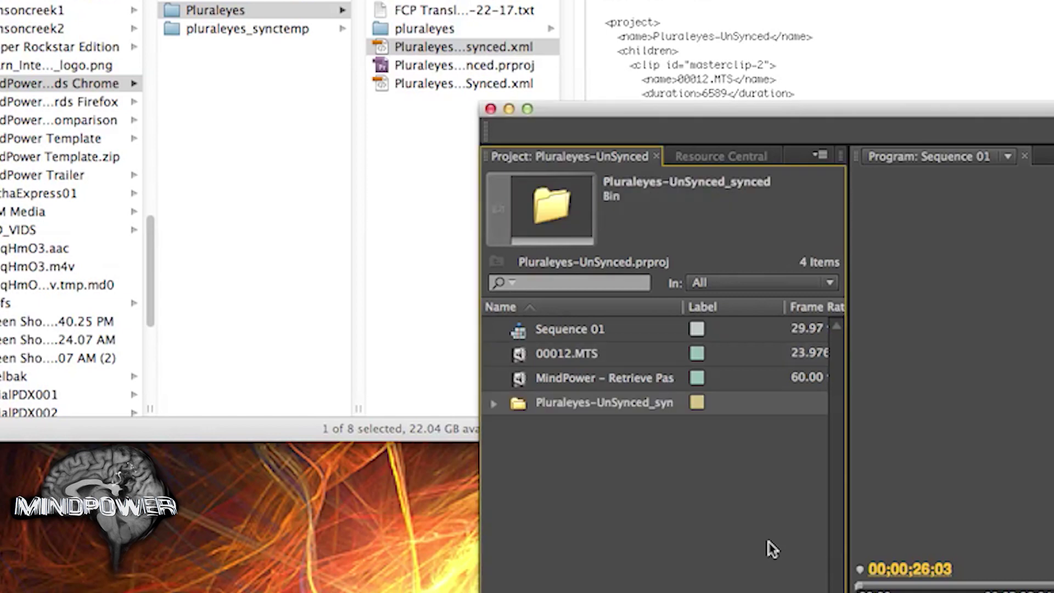
click(498, 405)
click(495, 404)
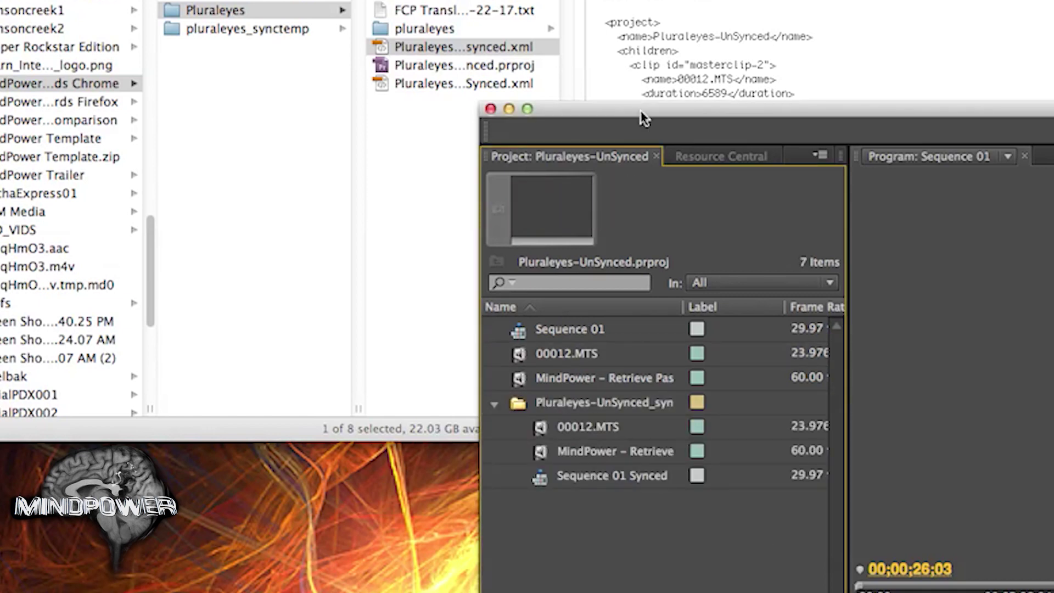
drag(646, 118, 287, 0)
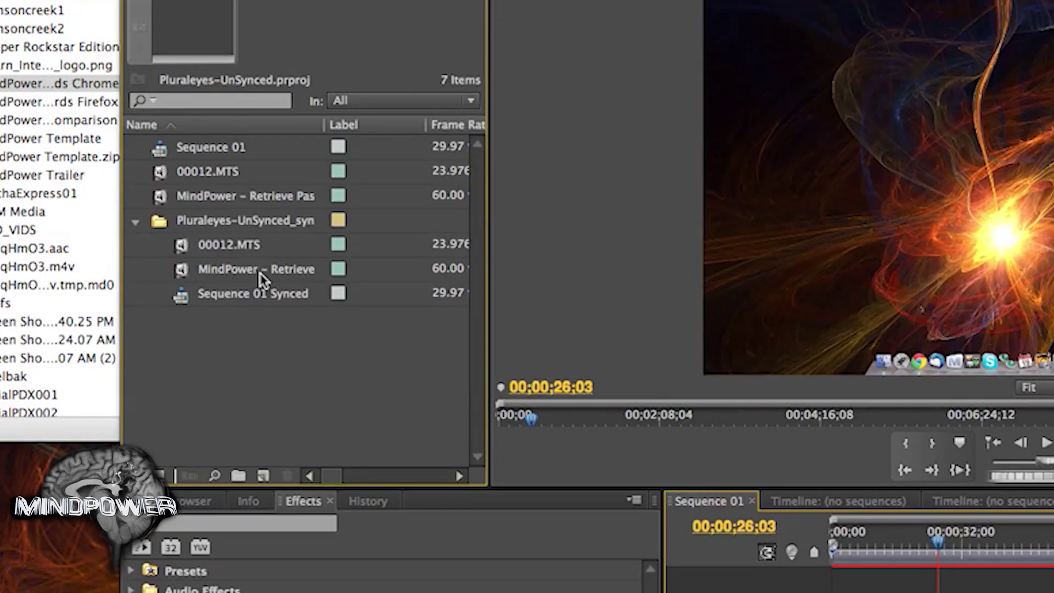
click(191, 309)
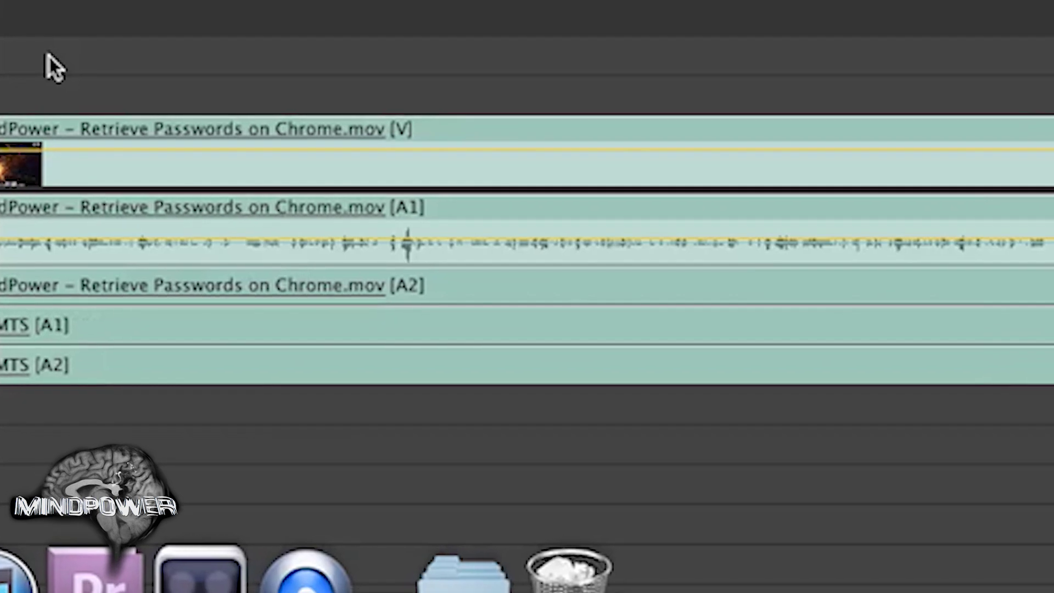
scroll(24, 53, left, 5)
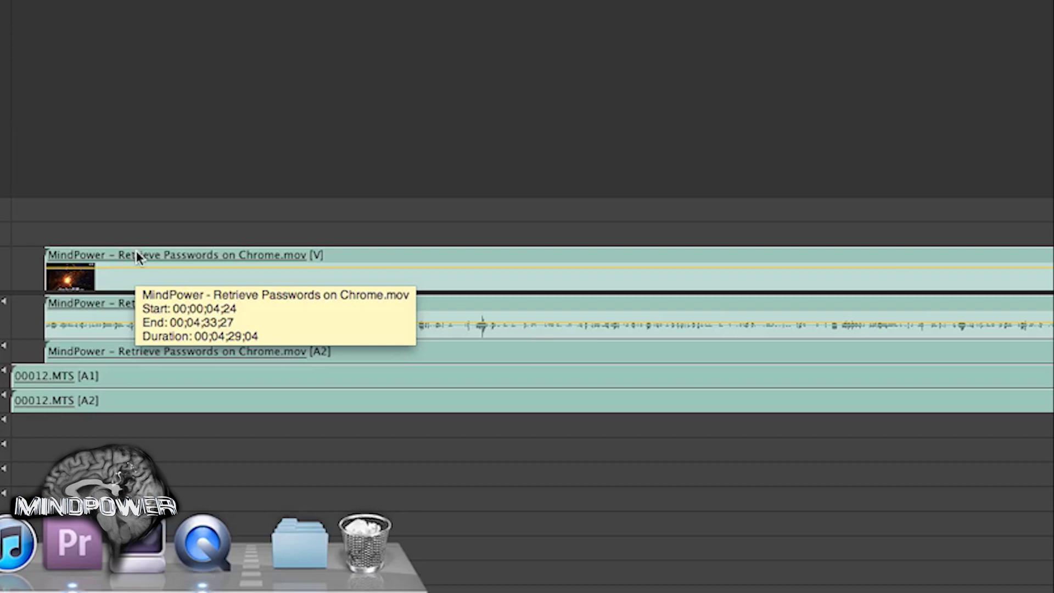
Unlink the MindPower screen-recording clip's audio from its video.
click(136, 251)
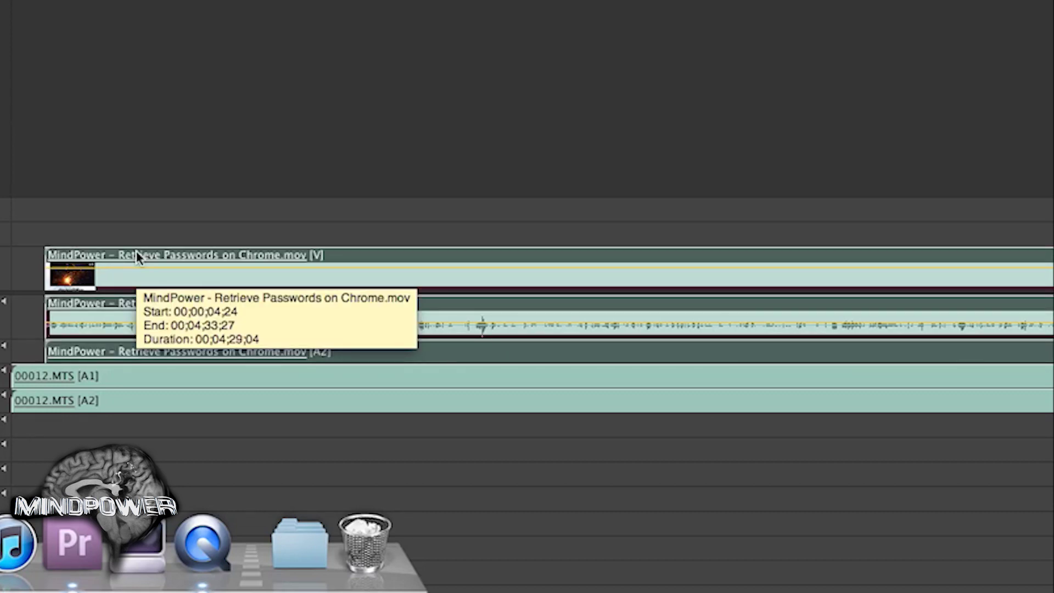
click(178, 3)
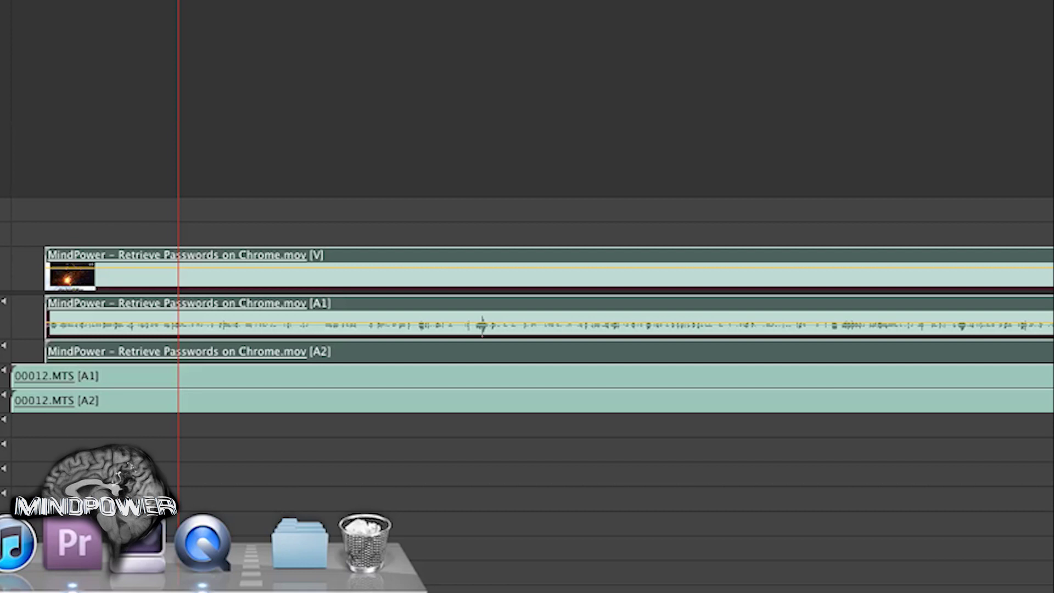
right_click(273, 306)
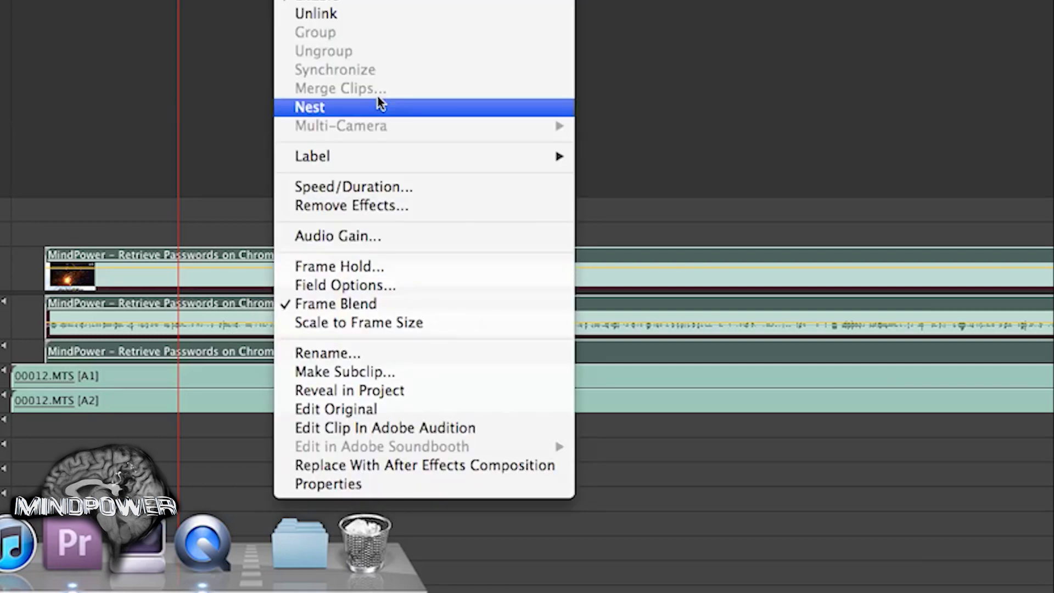
click(377, 17)
Delete the screen recording's A1 and A2 audio clips, leaving the 00012.MTS audio.
click(152, 328)
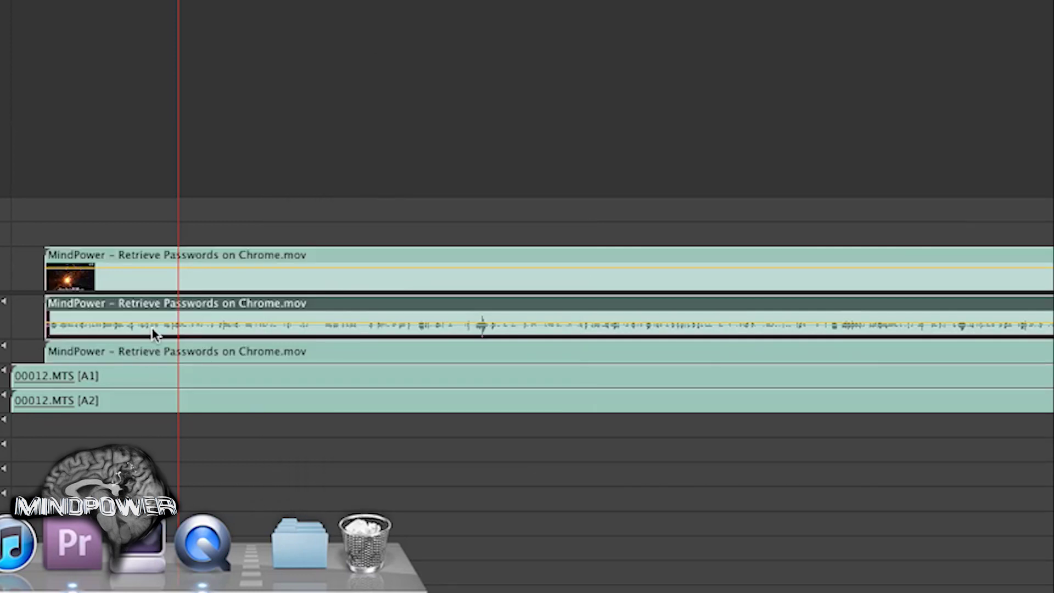
key(Delete)
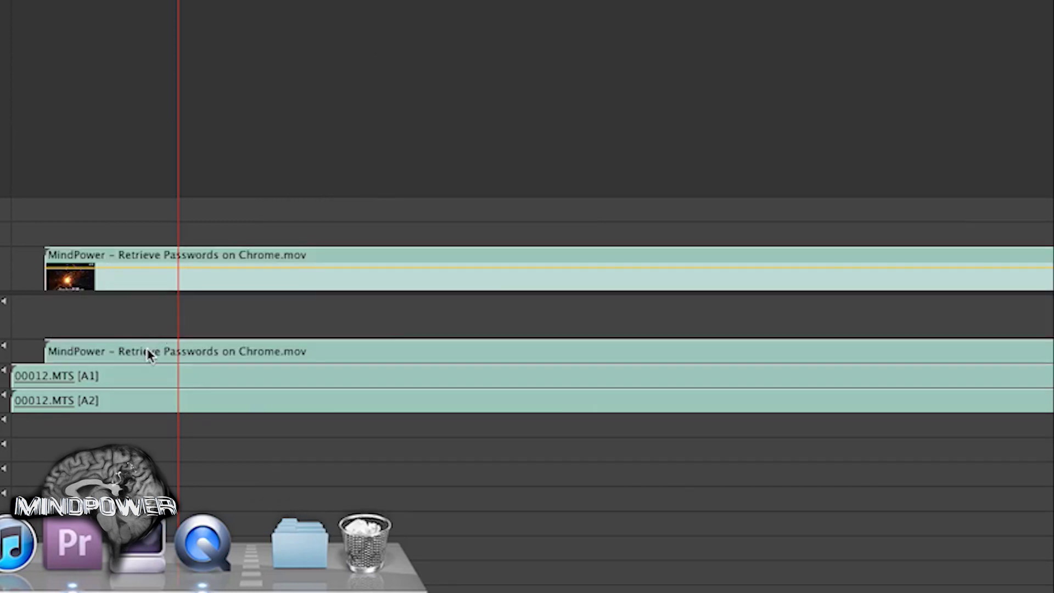
key(Delete)
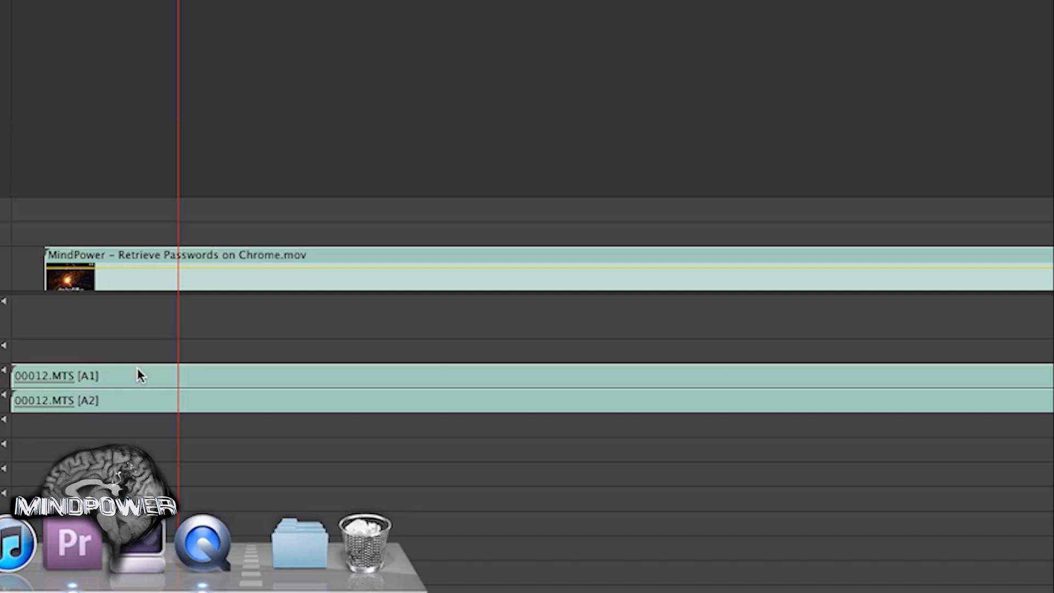